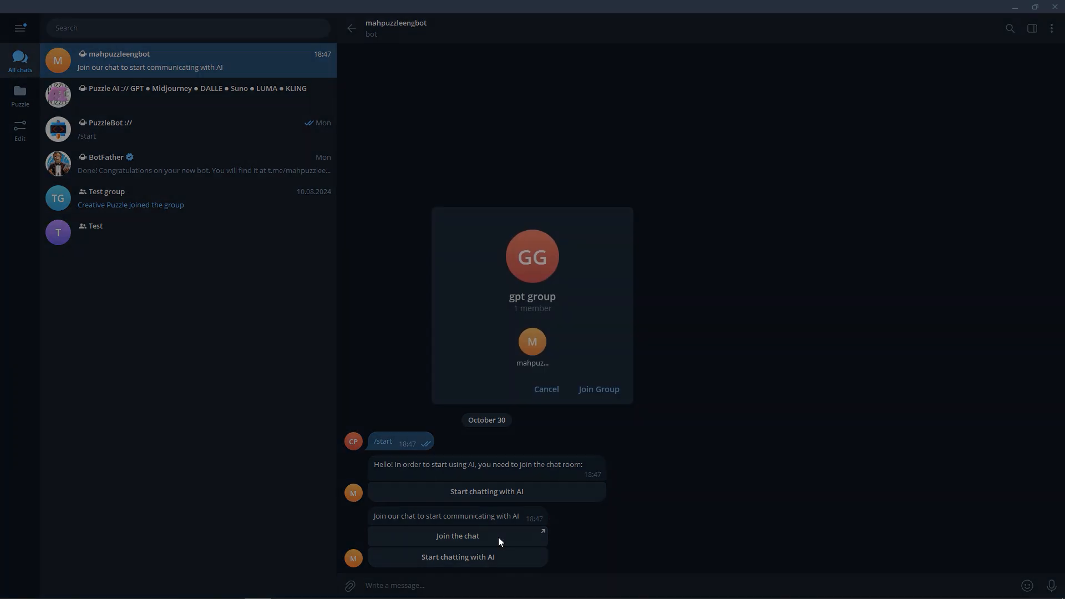
Step: Join the gpt group, return to the mahpuzzleengbot chat and start chatting with AI there
left_click(599, 390)
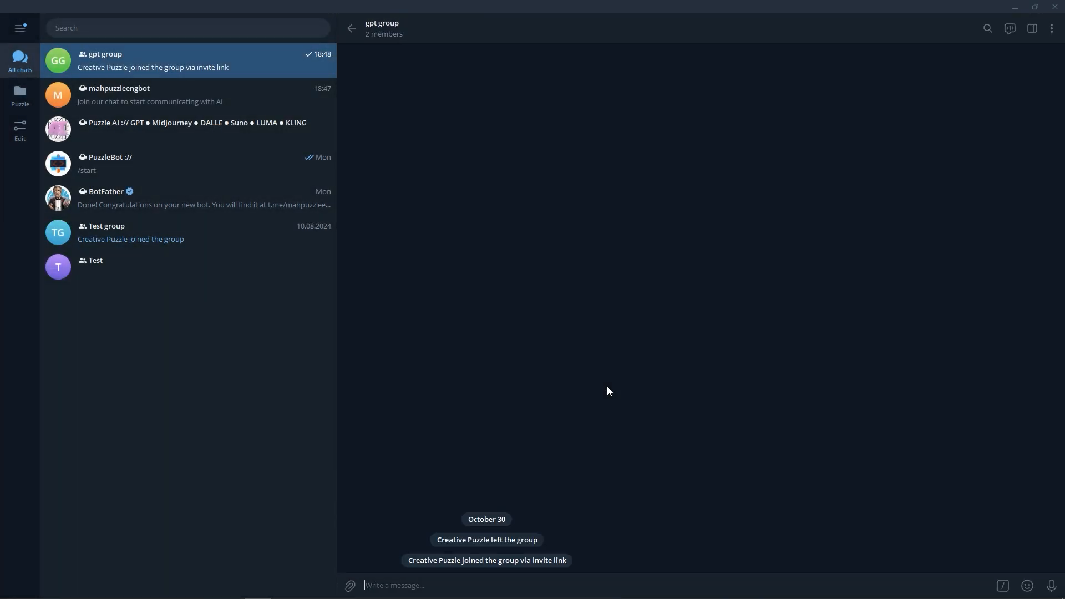
left_click(352, 29)
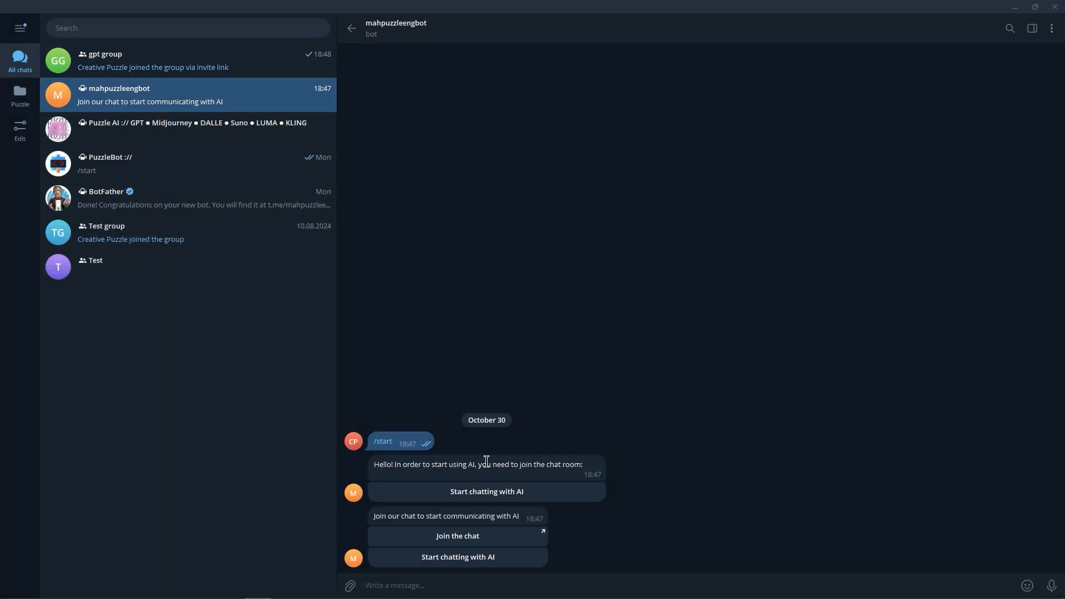
left_click(487, 558)
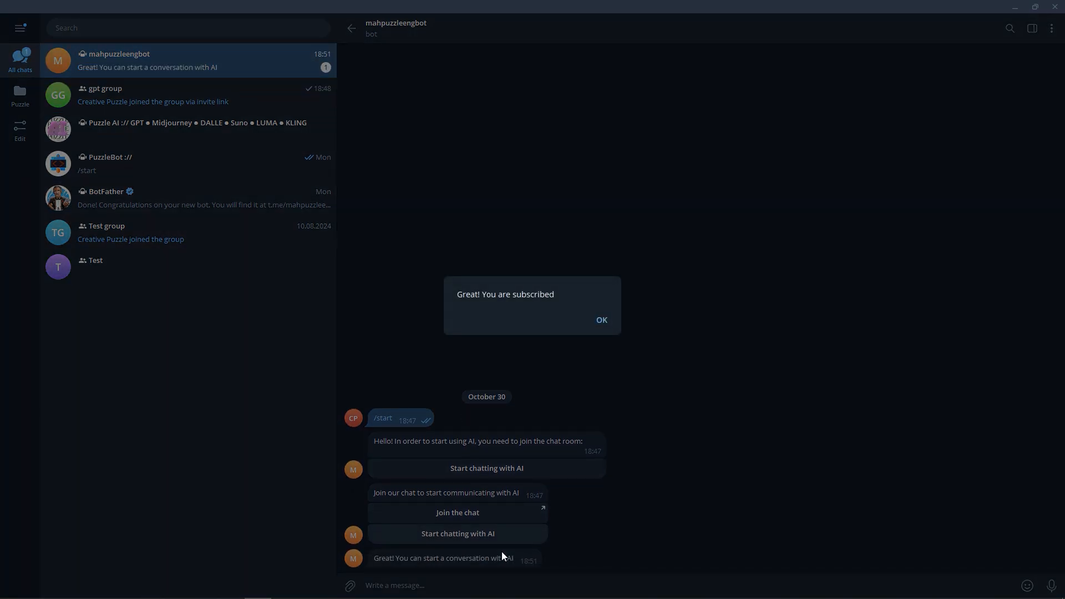
left_click(603, 319)
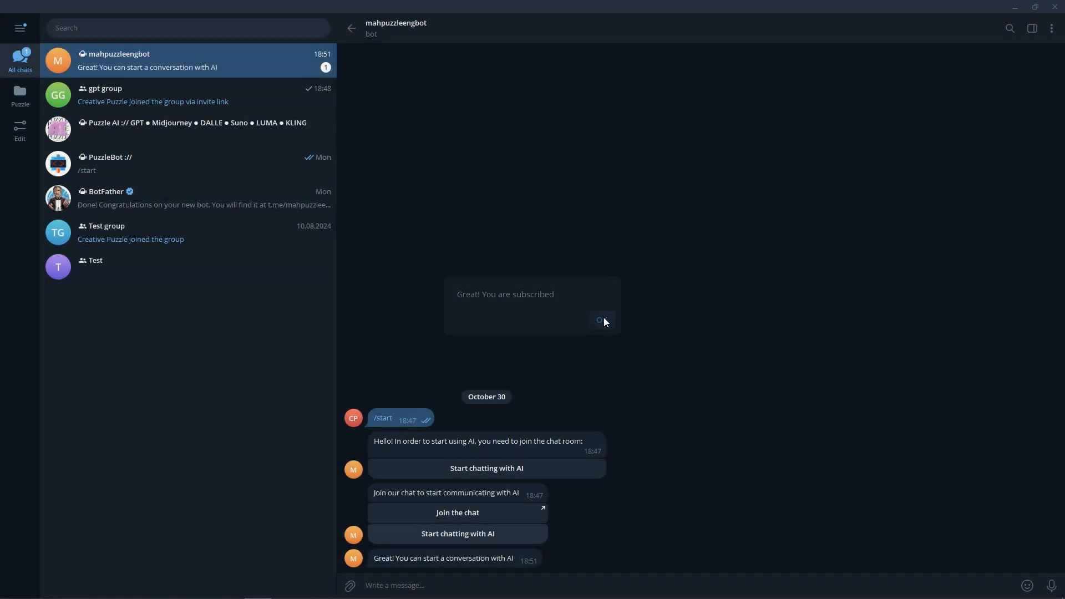
Step: Switch to the PuzzleBot control panel in the browser and open the moderation section of mahpuzzleengbot
type("Tell is what AI are needed for in the sphere of creating chatbots")
key("Return")
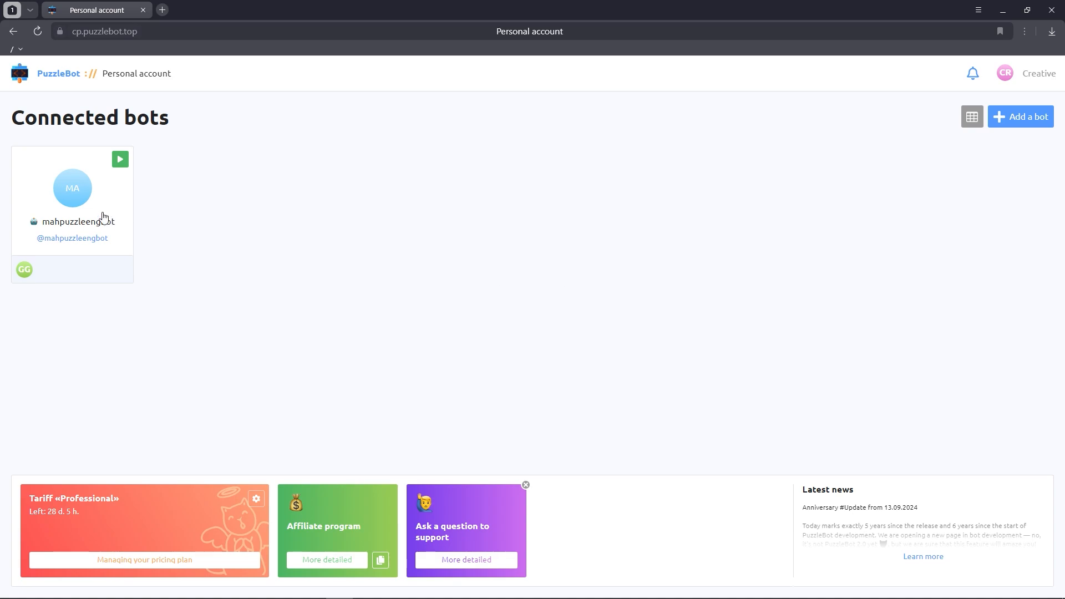
left_click(95, 215)
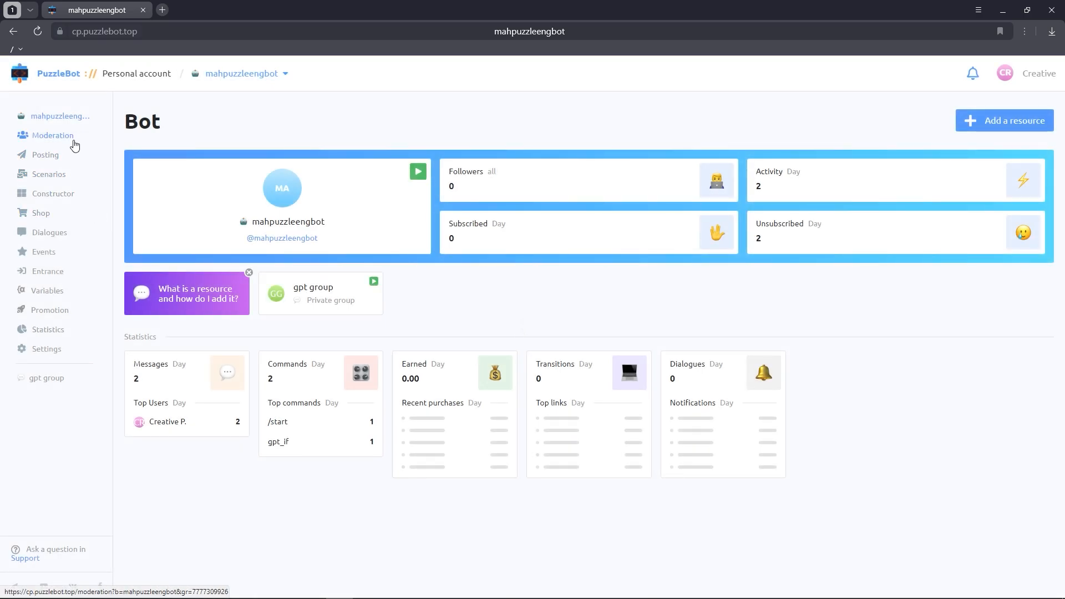
left_click(72, 140)
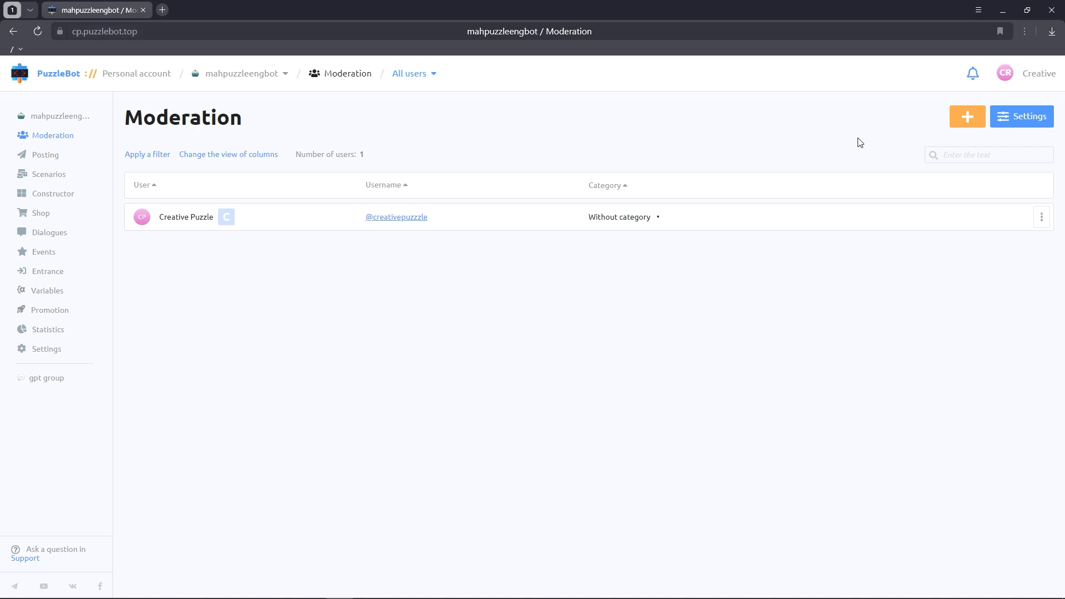
Step: Create two user categories for the bot named suno_mute and dalle_mute
left_click(960, 123)
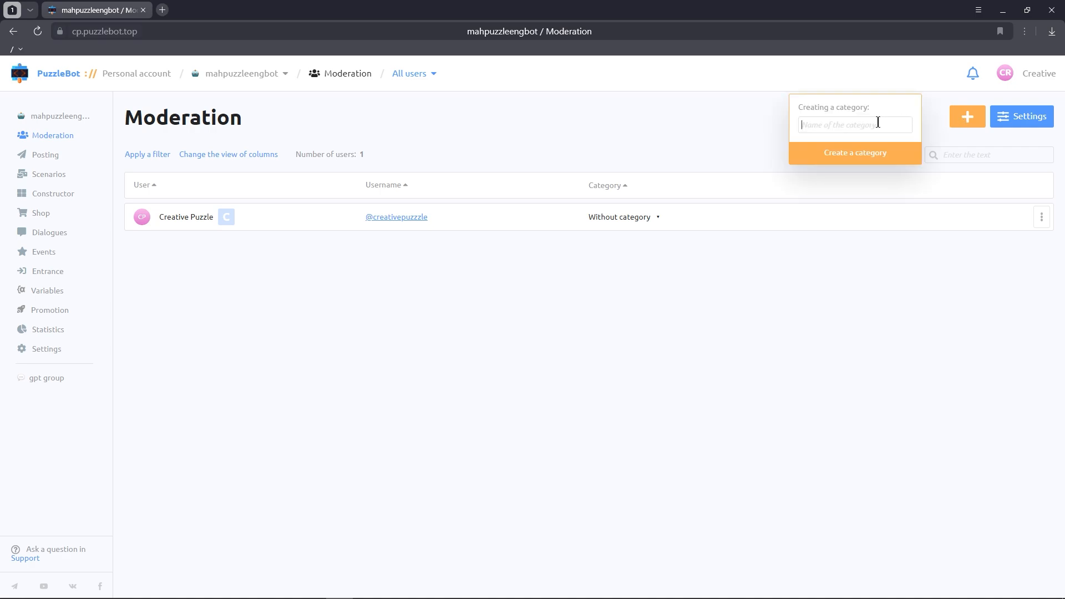
type("user_mode")
left_click(871, 156)
left_click(967, 116)
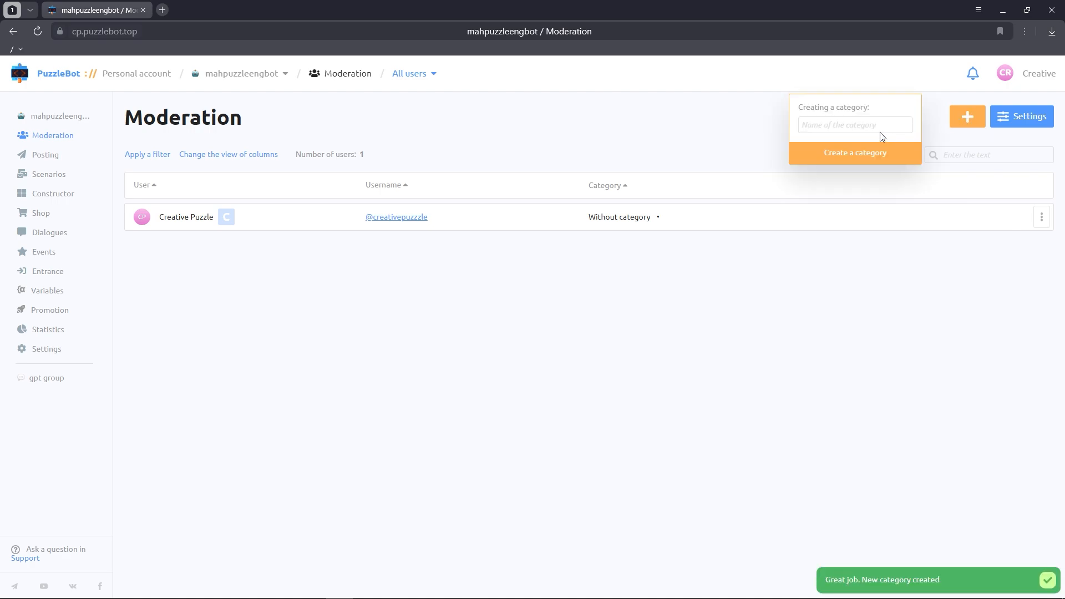
type("dalle_m")
type("ode")
left_click(832, 156)
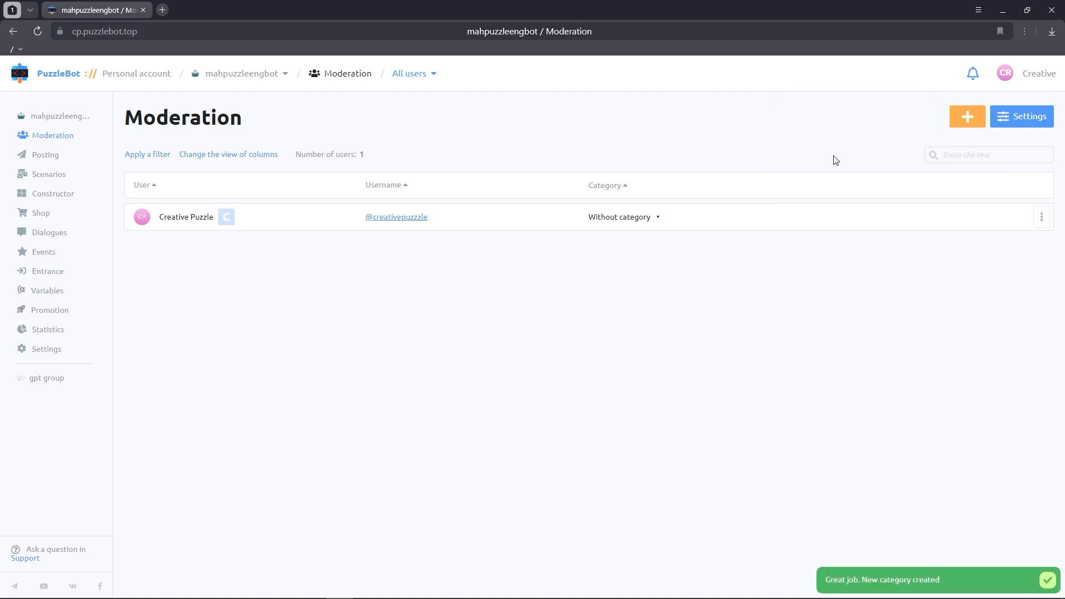
Step: Create two more user categories named upscaler_mute and faceswap_mute
left_click(967, 116)
type("upscaler_mute")
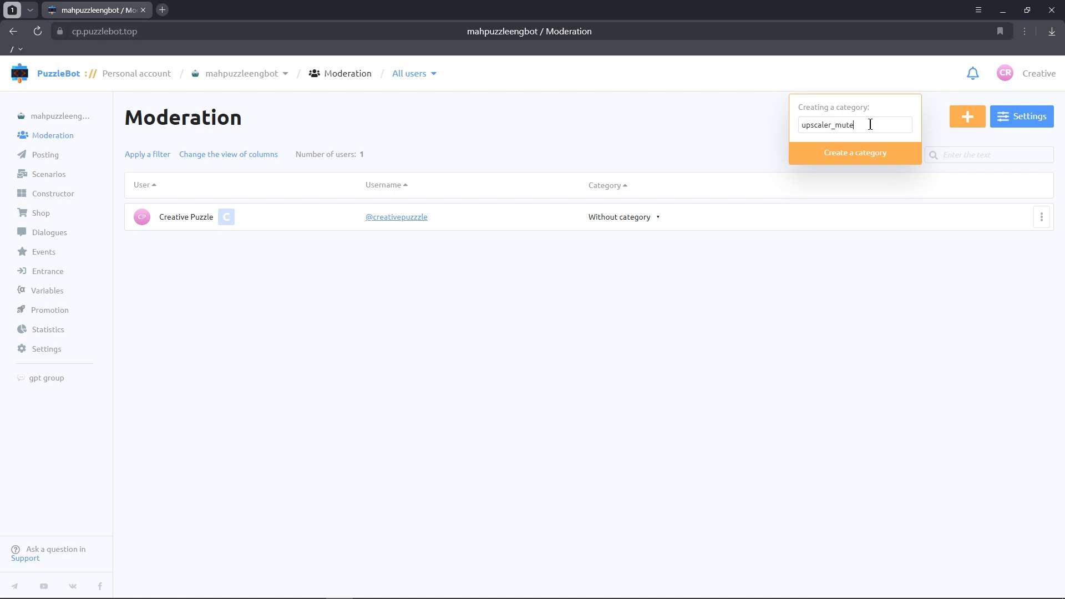
left_click(861, 154)
left_click(962, 115)
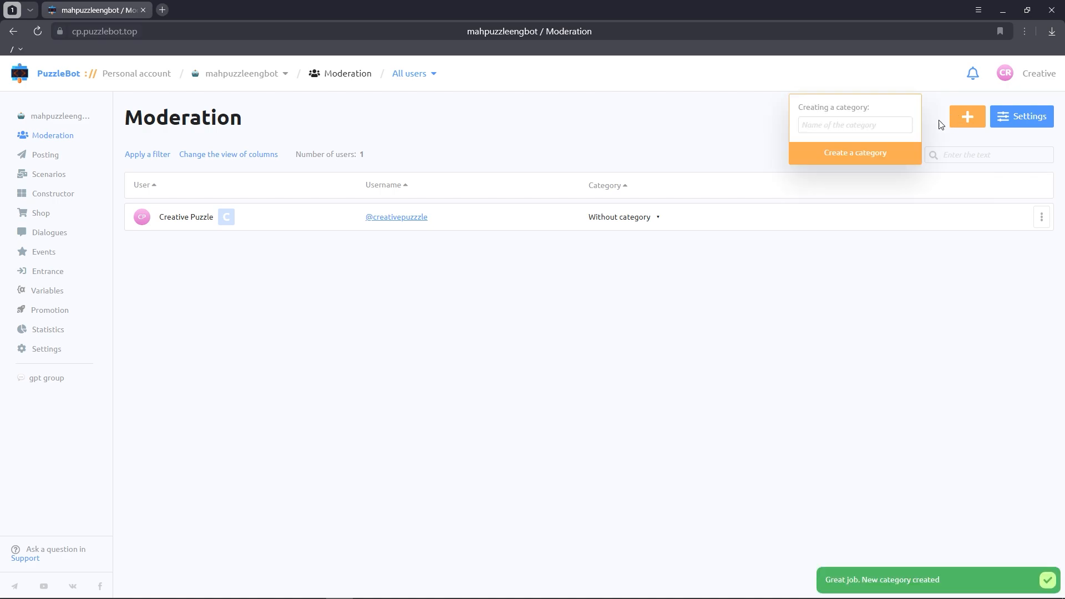
type("faceswap_mute")
left_click(879, 153)
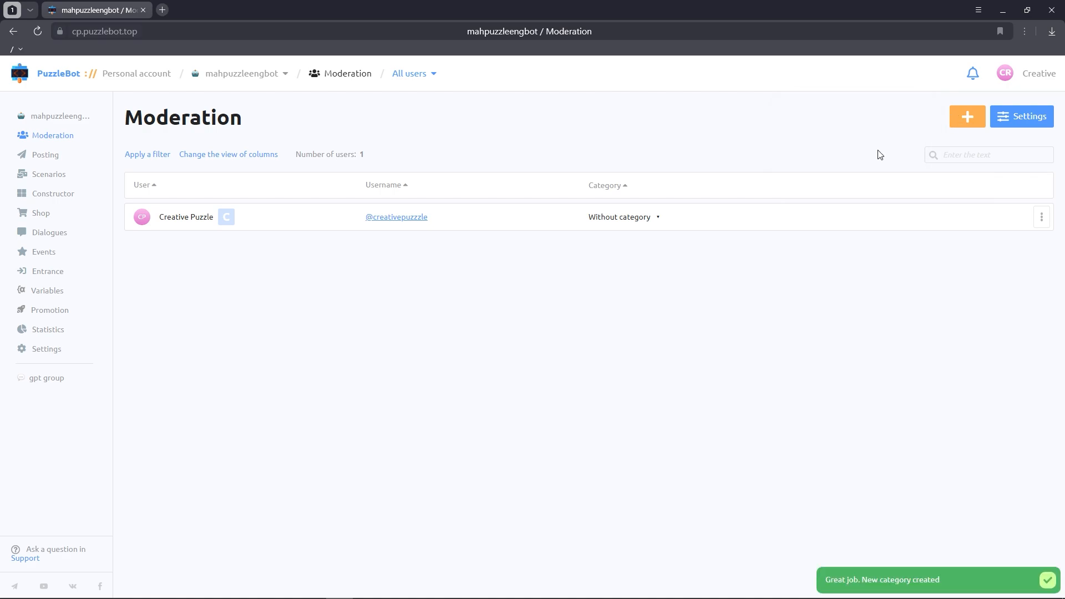
Step: Create the user categories bgremove_mute and tts_mute
left_click(957, 122)
type("bgremove_mute")
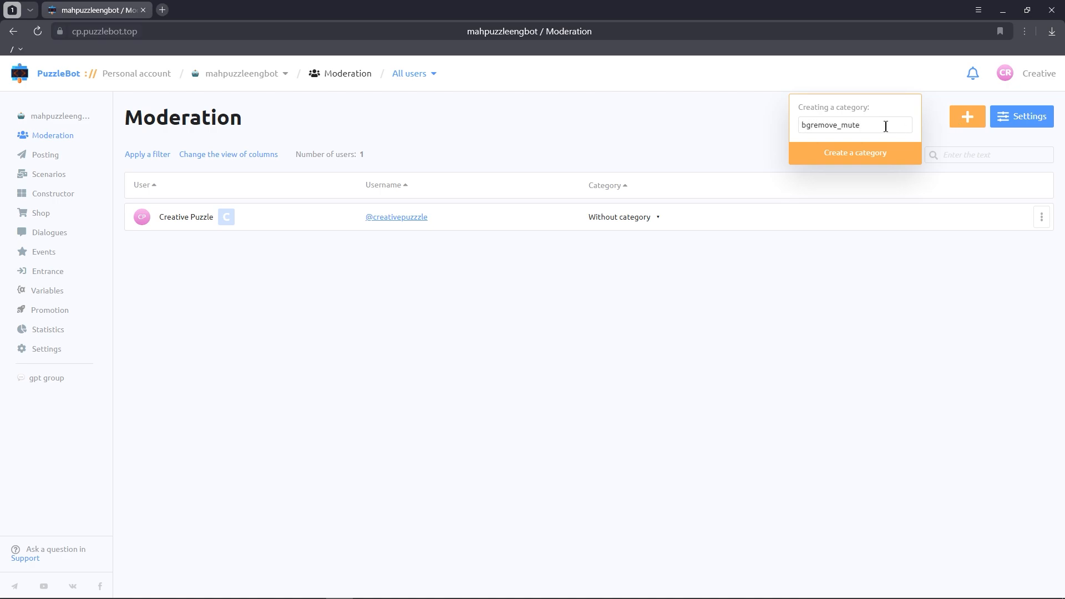
left_click(882, 155)
left_click(968, 117)
type("tts_mute")
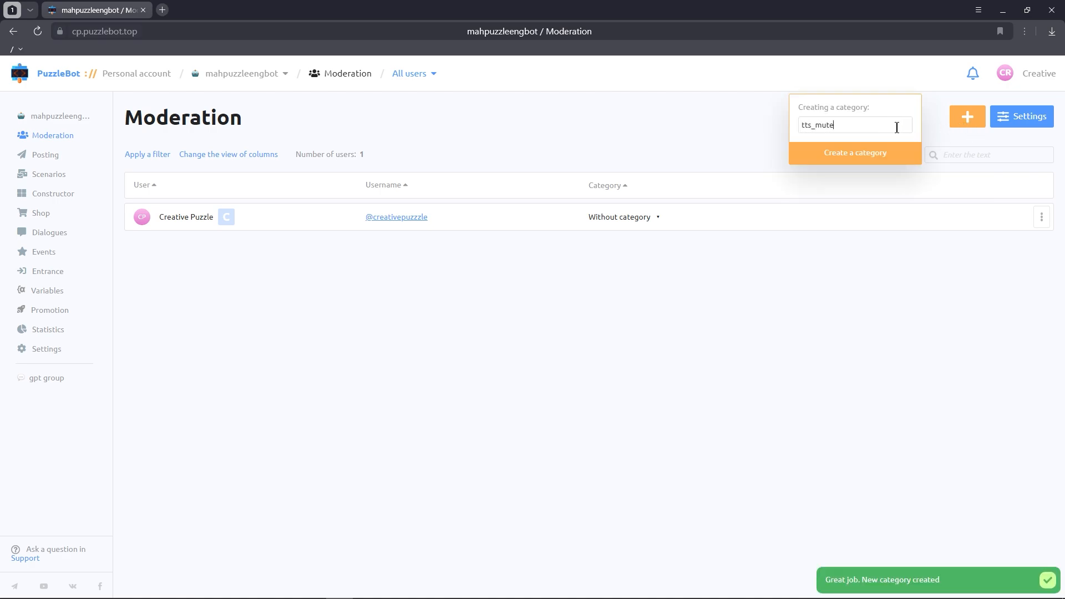
left_click(879, 151)
Step: Create one more user category named luma_mute
left_click(966, 119)
type("luma_mute")
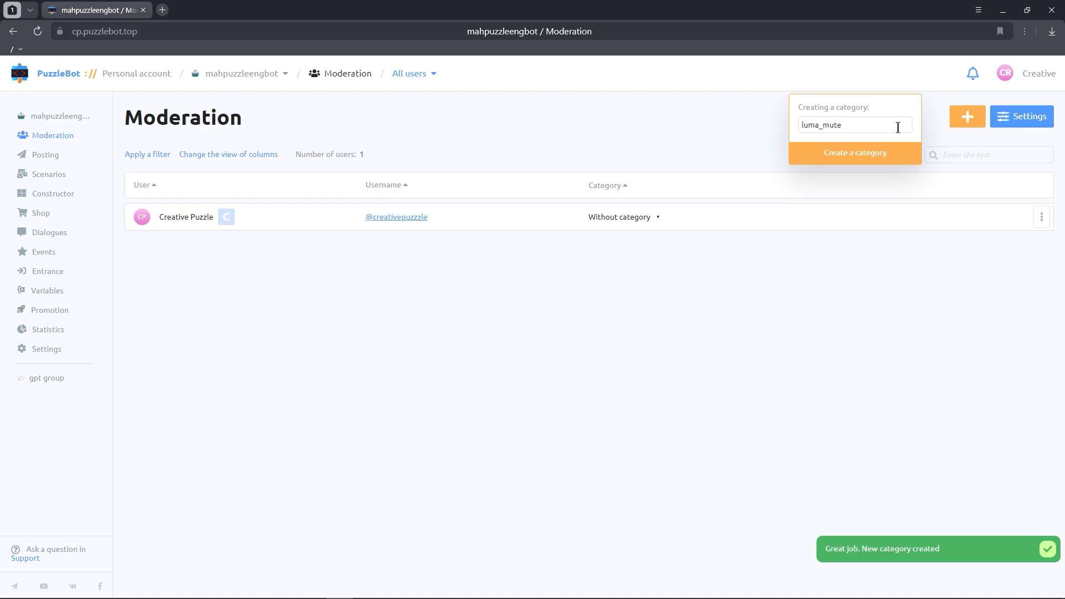
left_click(886, 160)
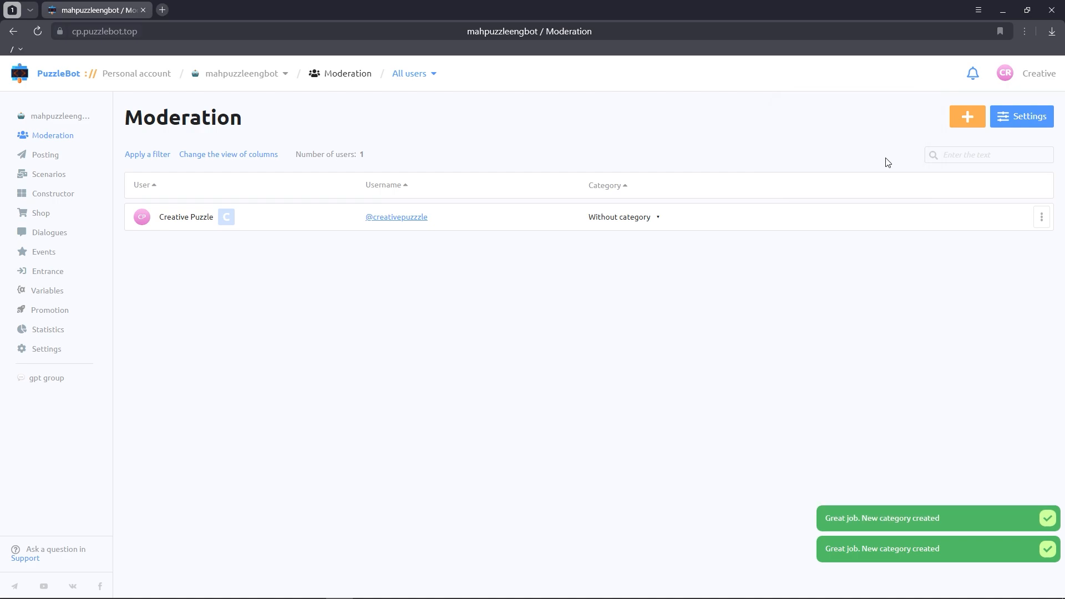
Step: In the constructor, add a text to the /start command: "Hello! In order to start using AI, you need to join the chat room:"
left_click(72, 202)
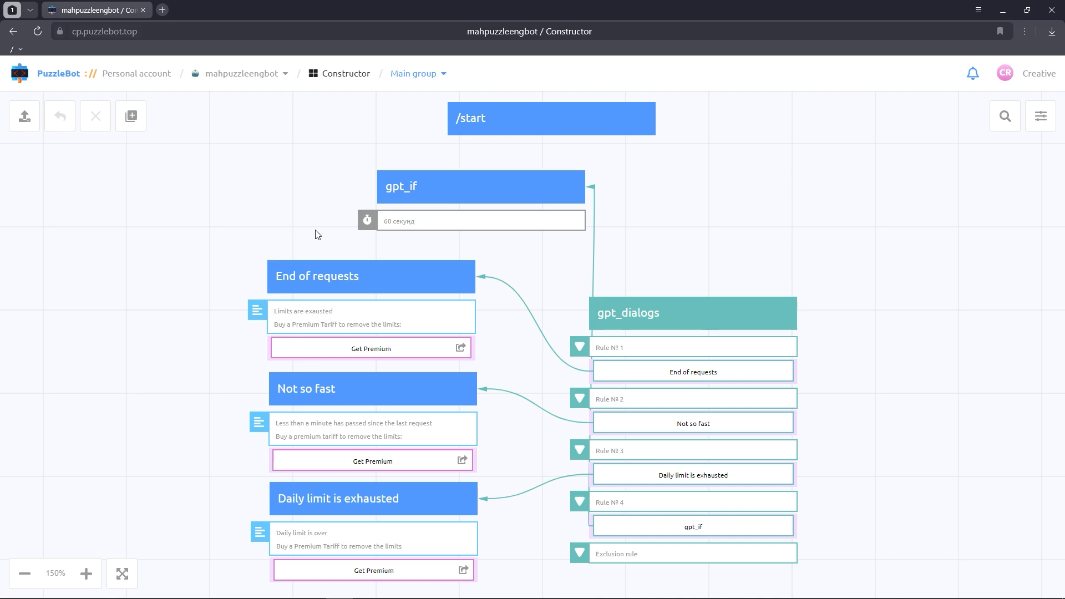
left_click_drag(677, 190, 561, 290)
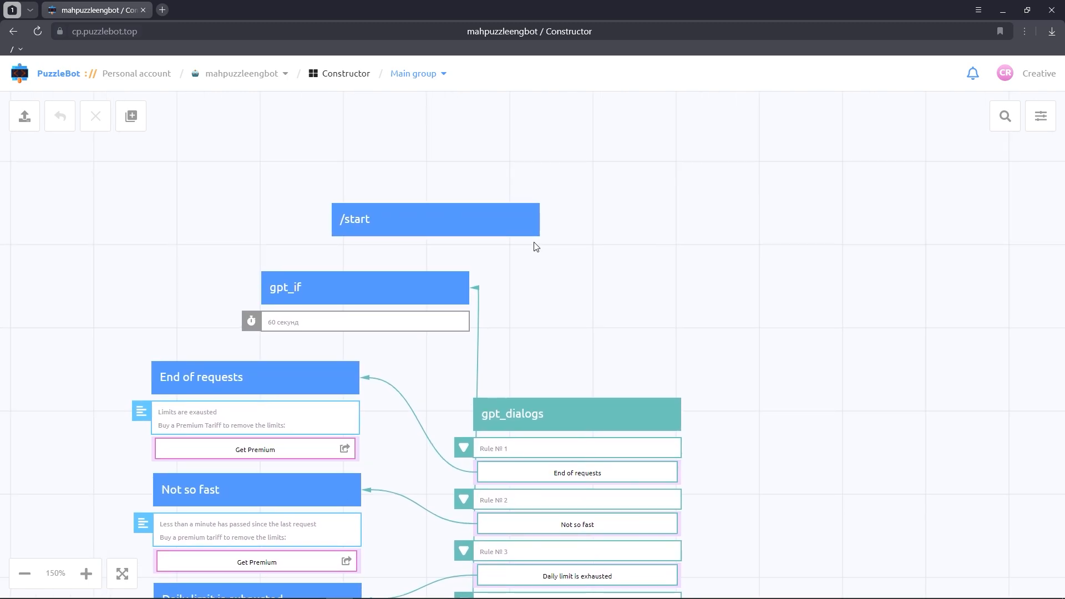
left_click(515, 227)
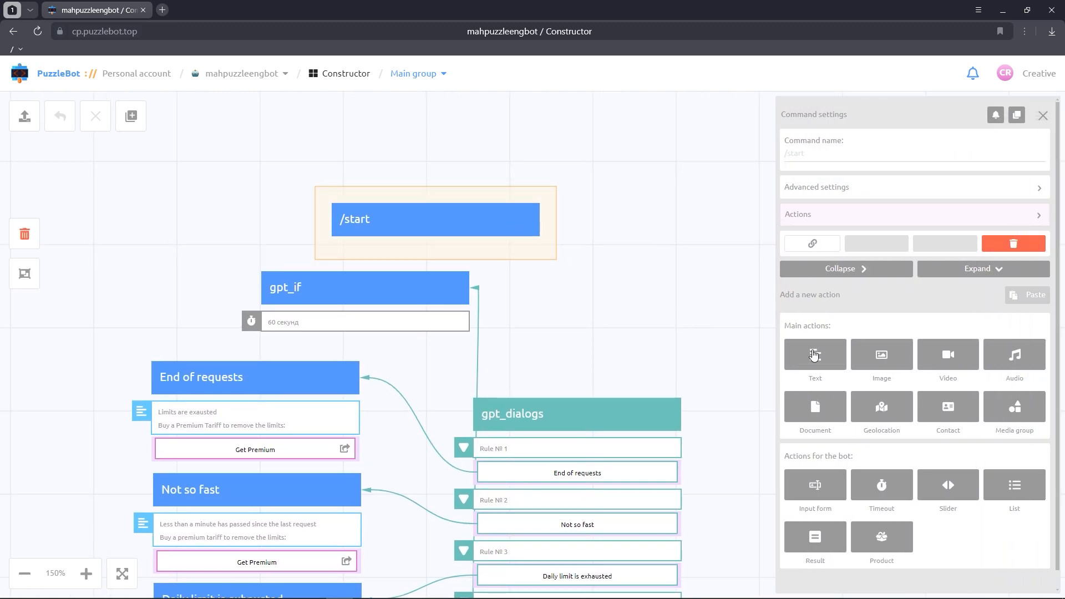
left_click(819, 340)
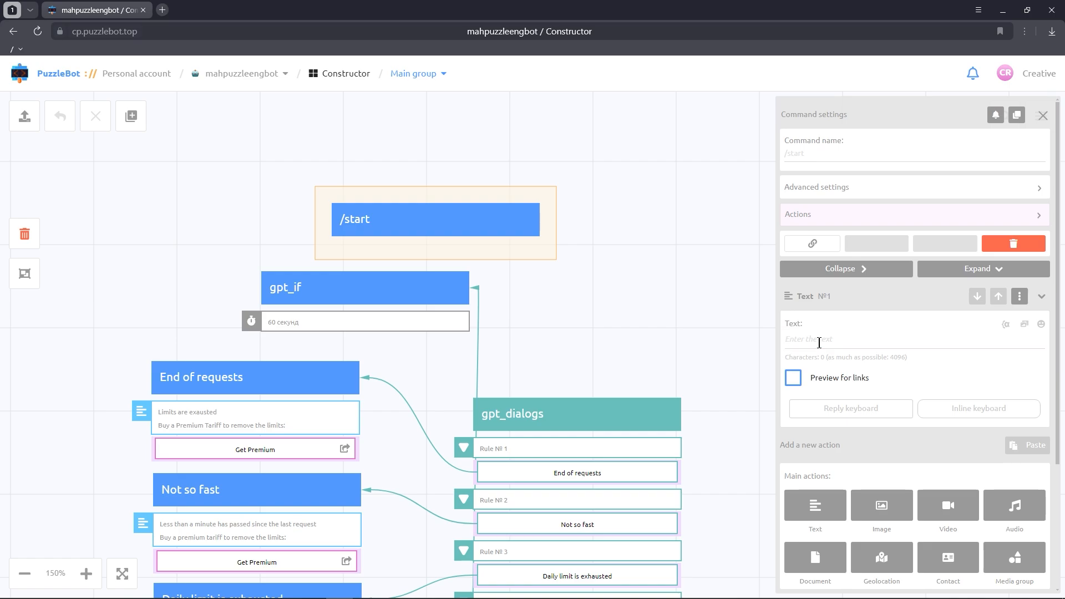
type("Hello! In order to start using AI, you need to join the ")
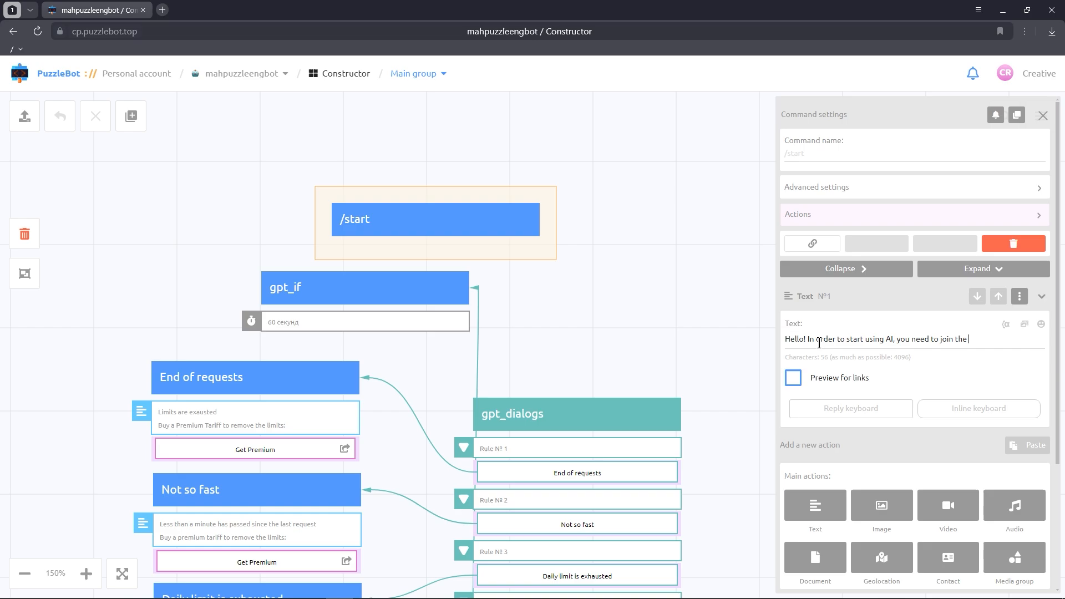
type("chat room:")
Step: Add an inline condition button named "Join the chat" to the /start message and move the /start block clear of gpt_if
left_click(950, 410)
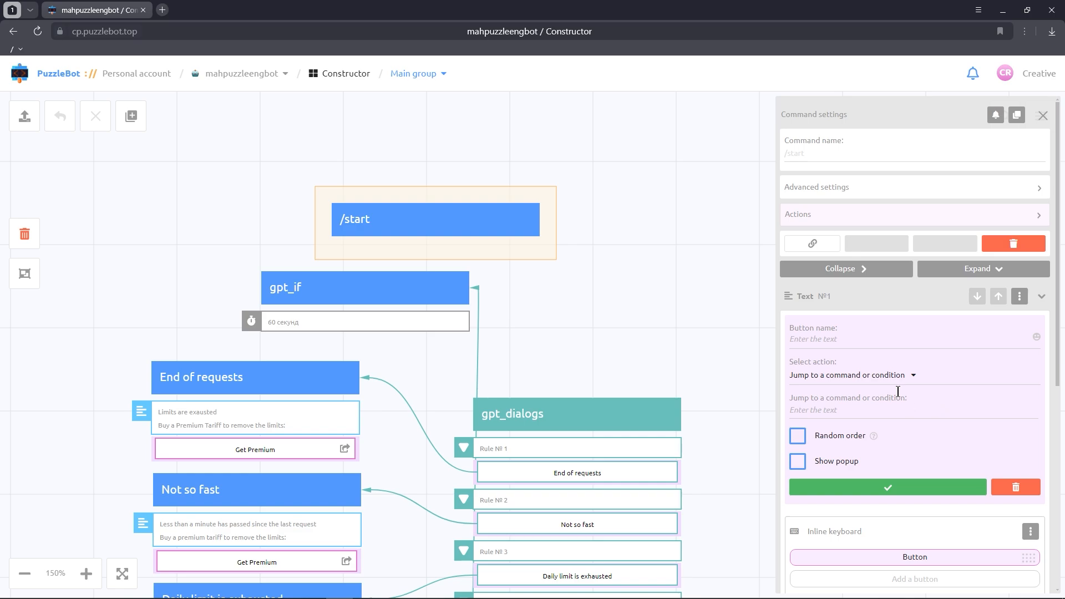
left_click(887, 377)
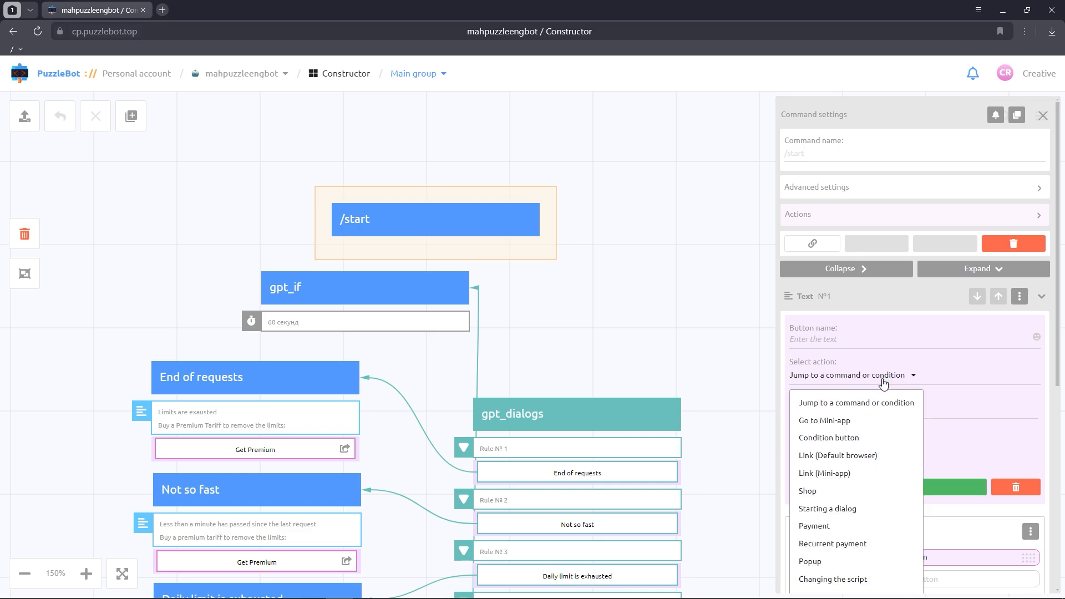
left_click(841, 438)
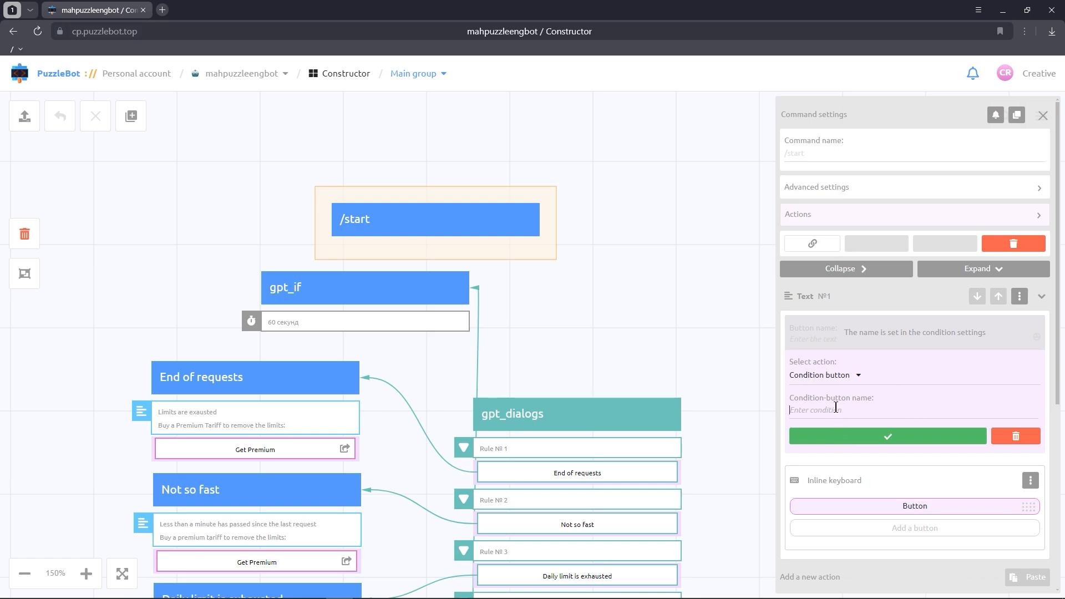
type("Join the chat")
left_click(840, 435)
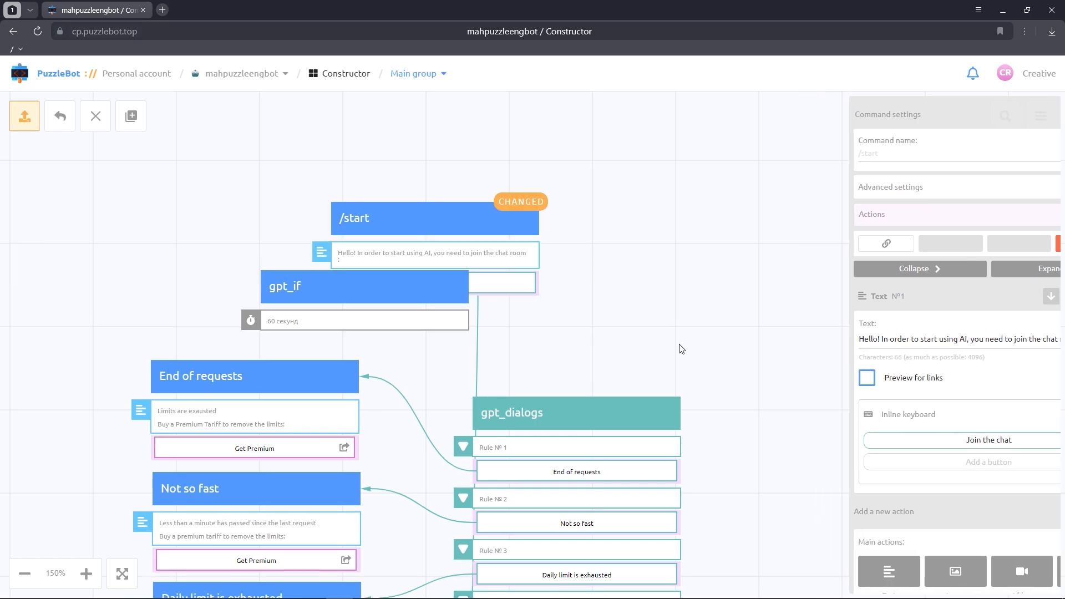
left_click_drag(475, 252, 526, 222)
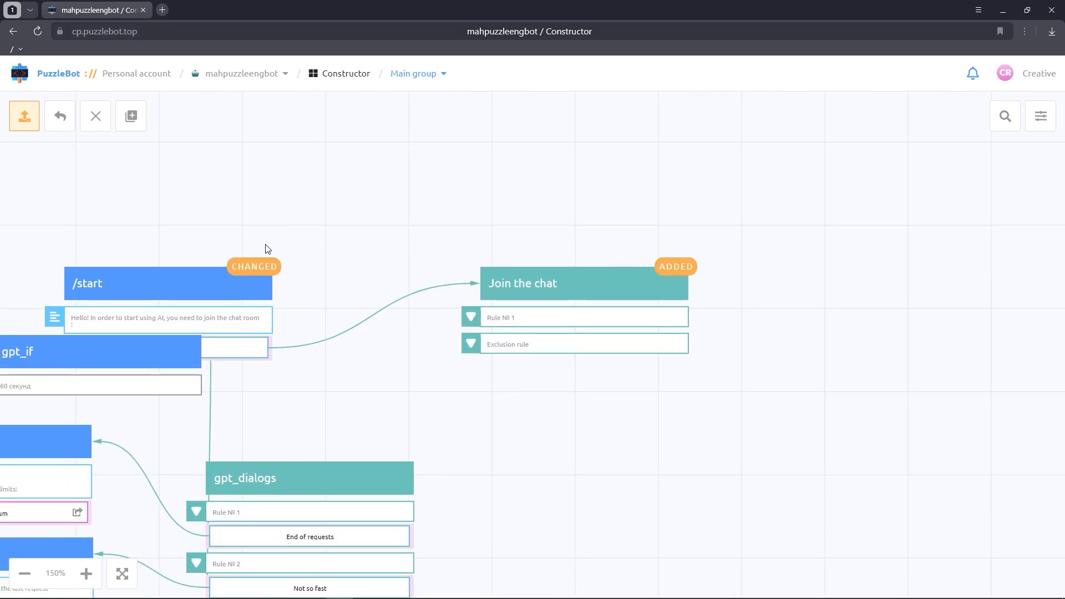
left_click_drag(229, 282, 243, 234)
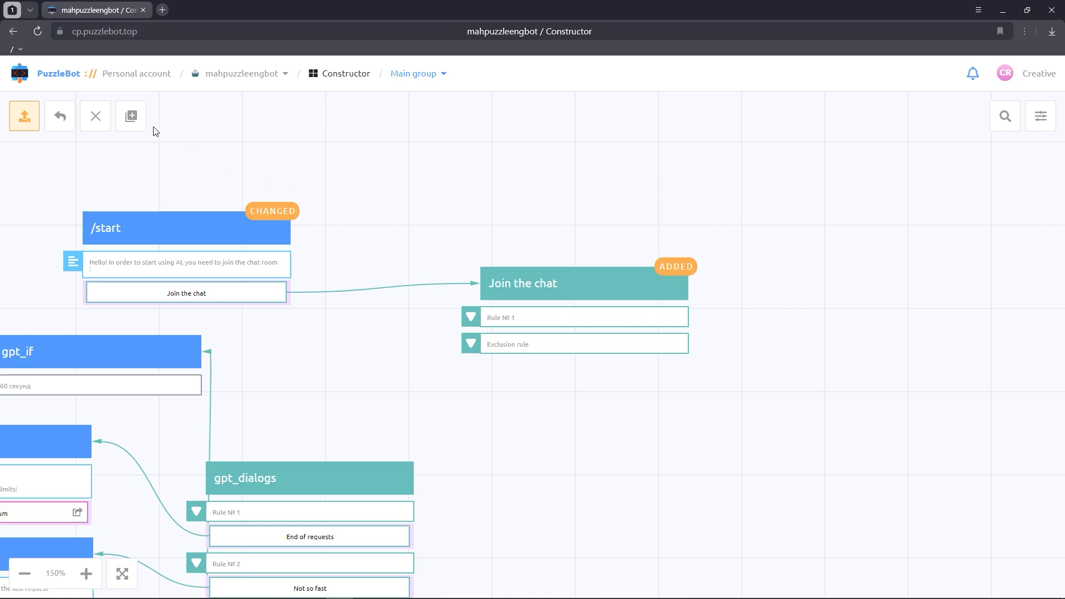
Step: Create a new command named enable_conversation in the constructor
mouse_move(140, 122)
left_click(151, 164)
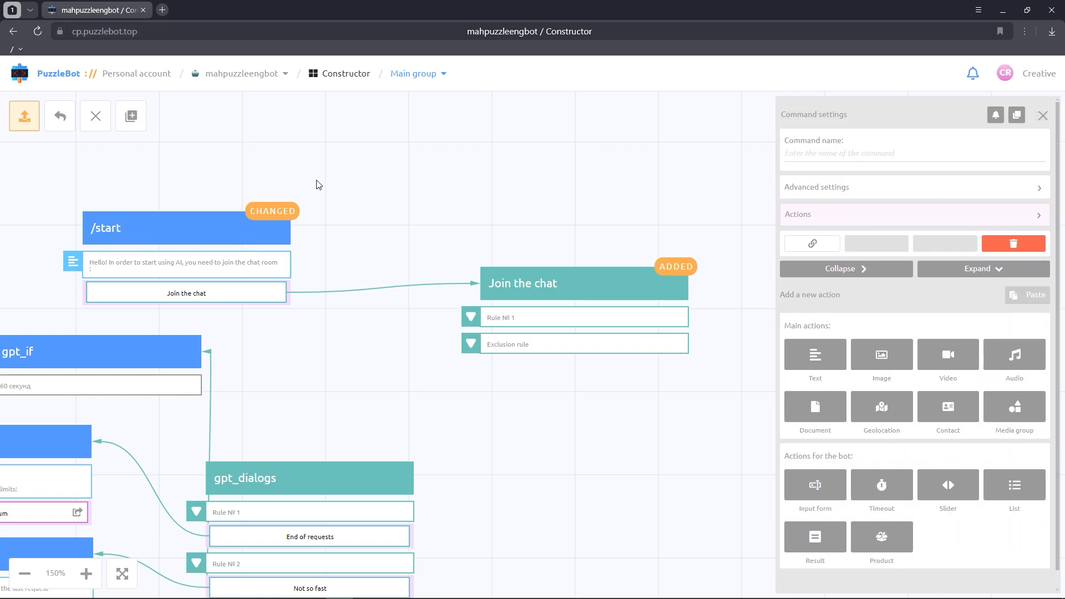
type("enable_conversation")
Step: Add a text to the enable_conversation command reading "Great! You can start a conversation with AI"
left_click(805, 356)
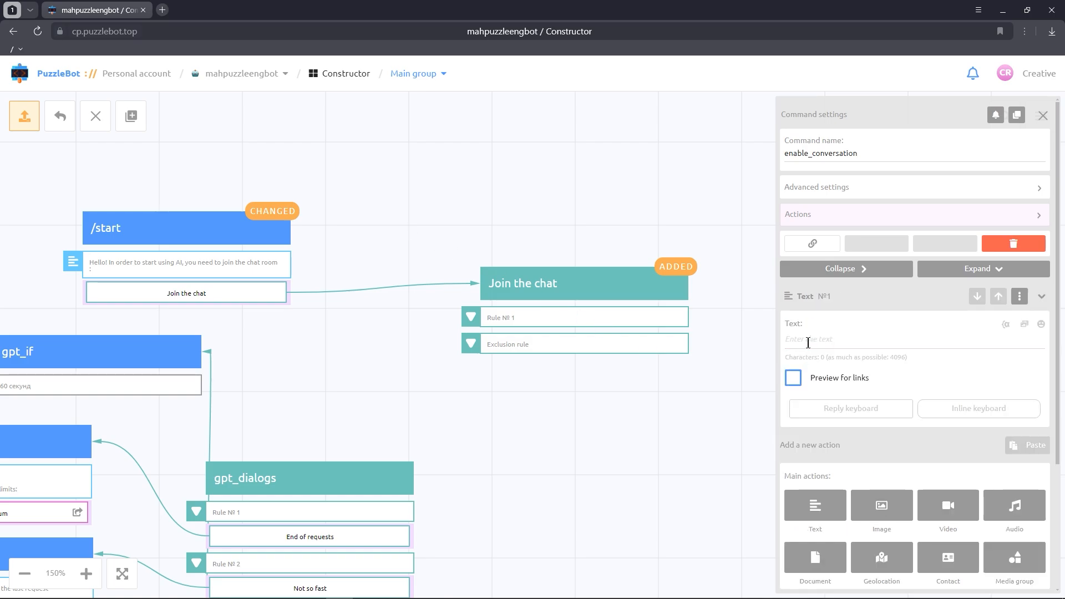
left_click(808, 343)
type("Great! You can start a conversation with")
key("BackSpace")
Step: Add a Change categories action to the enable_conversation command
left_click(819, 222)
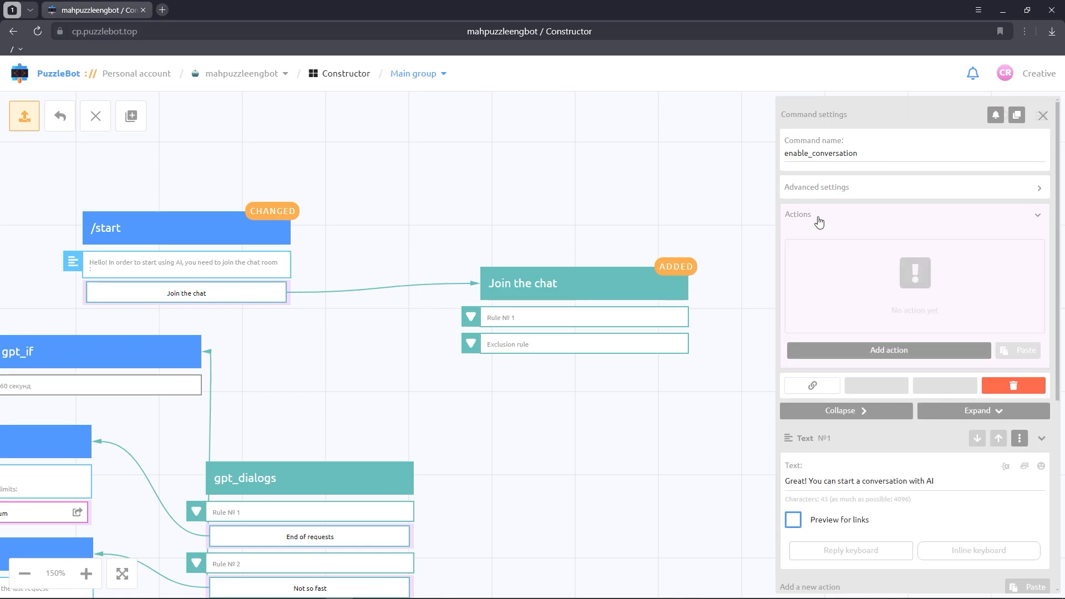
left_click(830, 353)
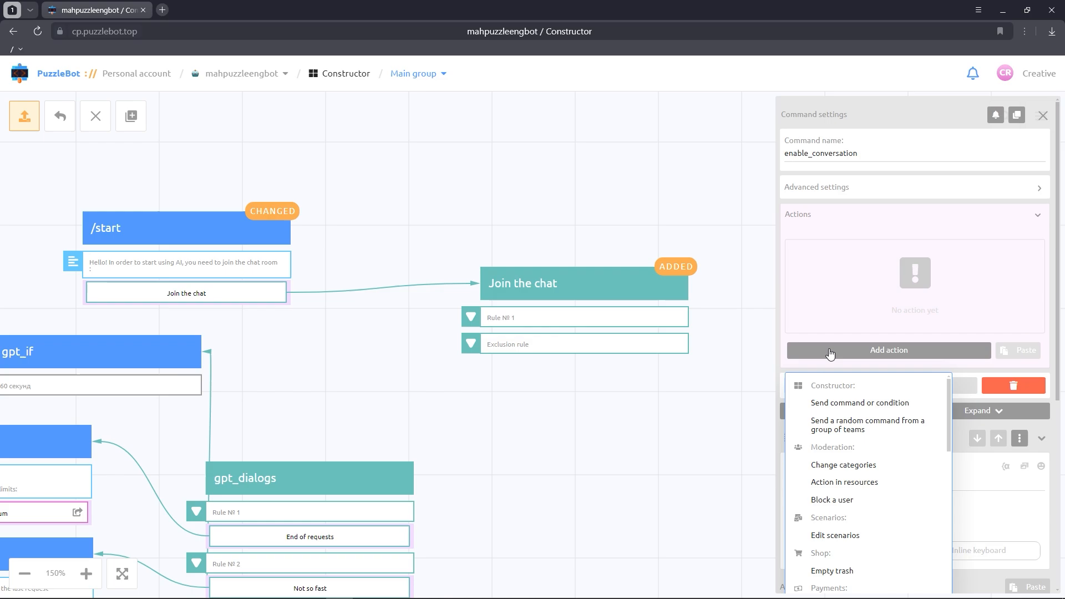
left_click(843, 466)
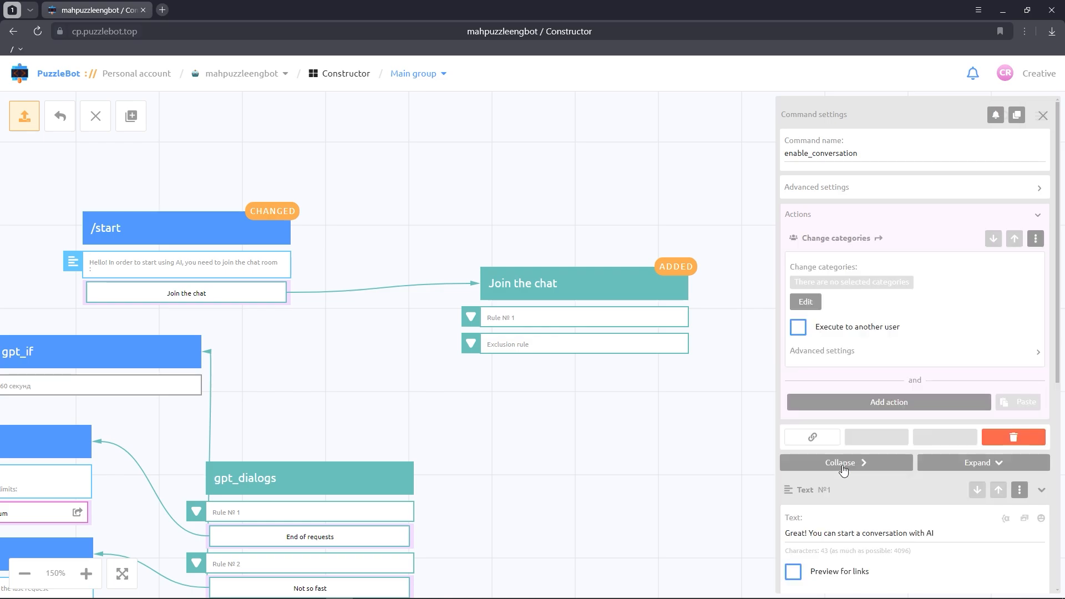
Step: Set the action to Change mode and mark mahpuzzleengbot's luma_mute, tts_mute, bgremove_mute, faceswap_mute, upscaler_mute and dalle_mute categories for removal
left_click(814, 302)
left_click(930, 337)
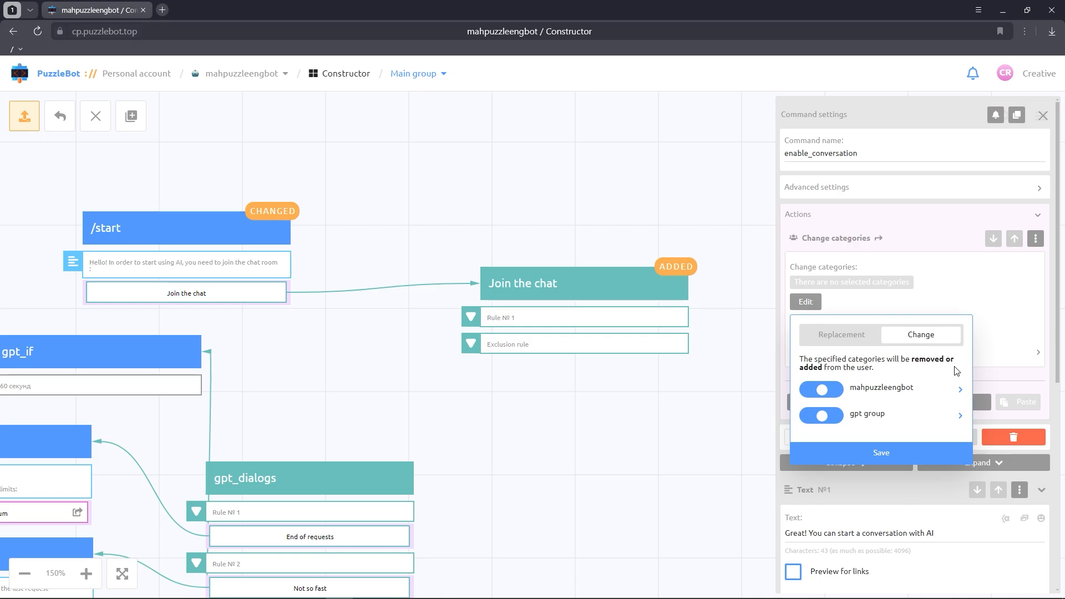
left_click(959, 389)
scroll(947, 398, "down", 1)
scroll(947, 397, "down", 3)
scroll(903, 375, "up", 2)
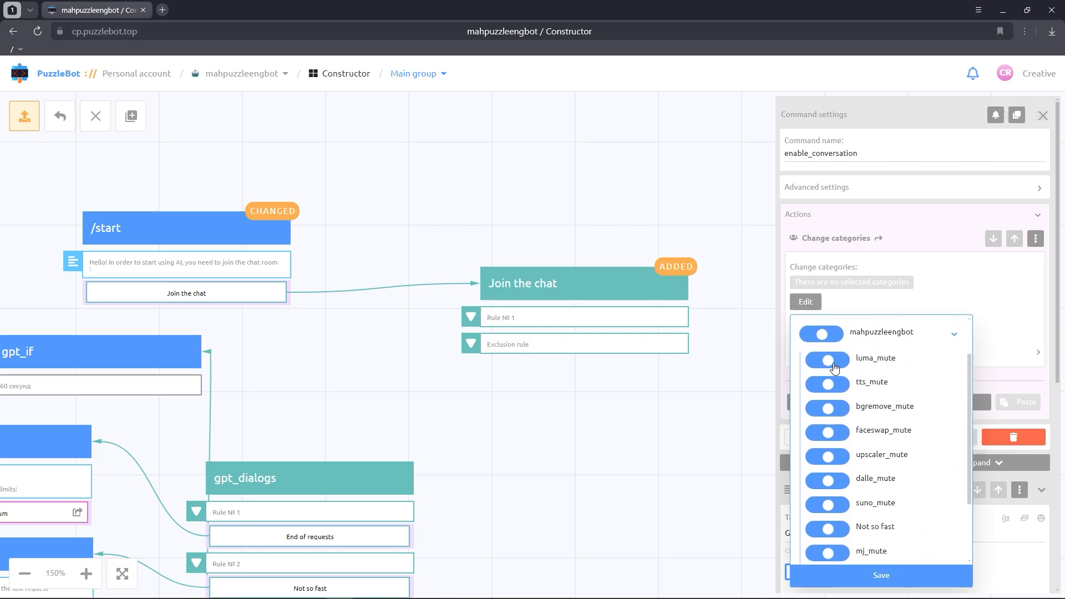
left_click(820, 360)
left_click(820, 385)
left_click(818, 409)
left_click(816, 433)
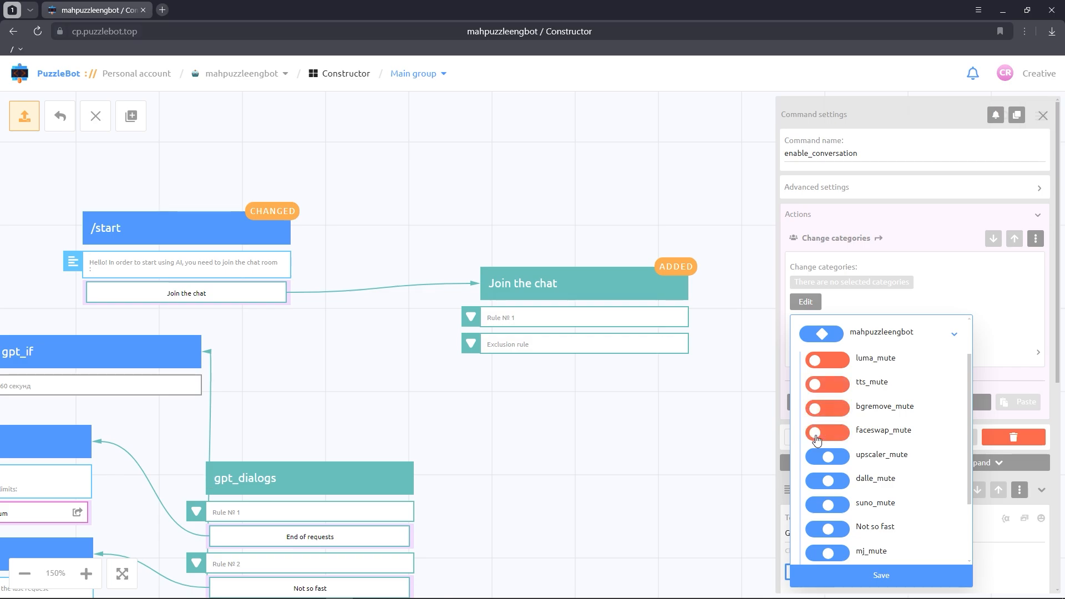
left_click(816, 456)
left_click(816, 481)
Step: Mark suno_mute, mj_mute and gpt_mute for removal and save the category selection
scroll(817, 480, "down", 1)
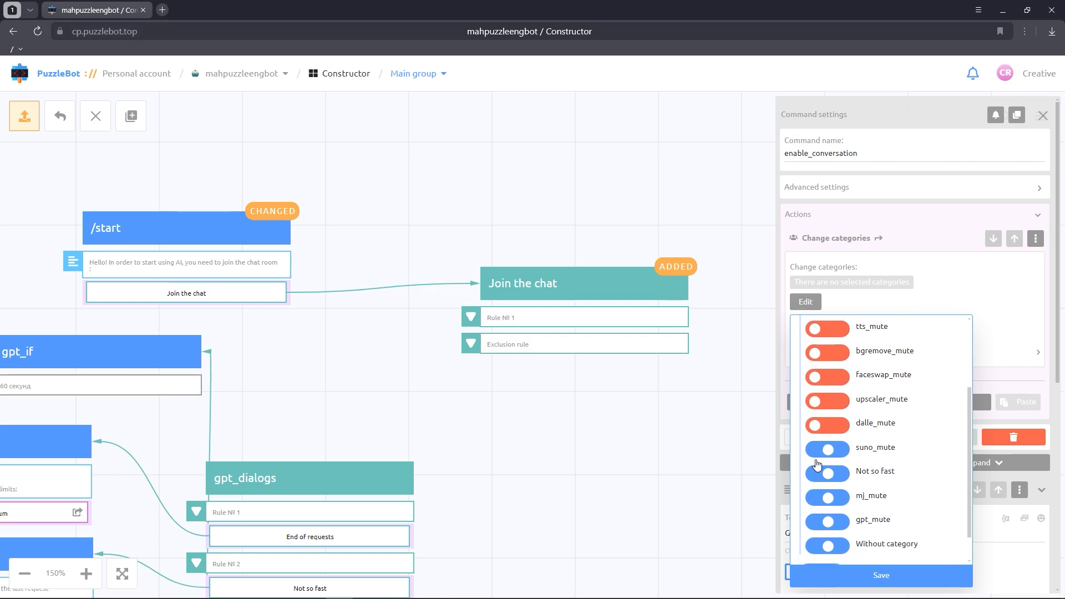
left_click(816, 451)
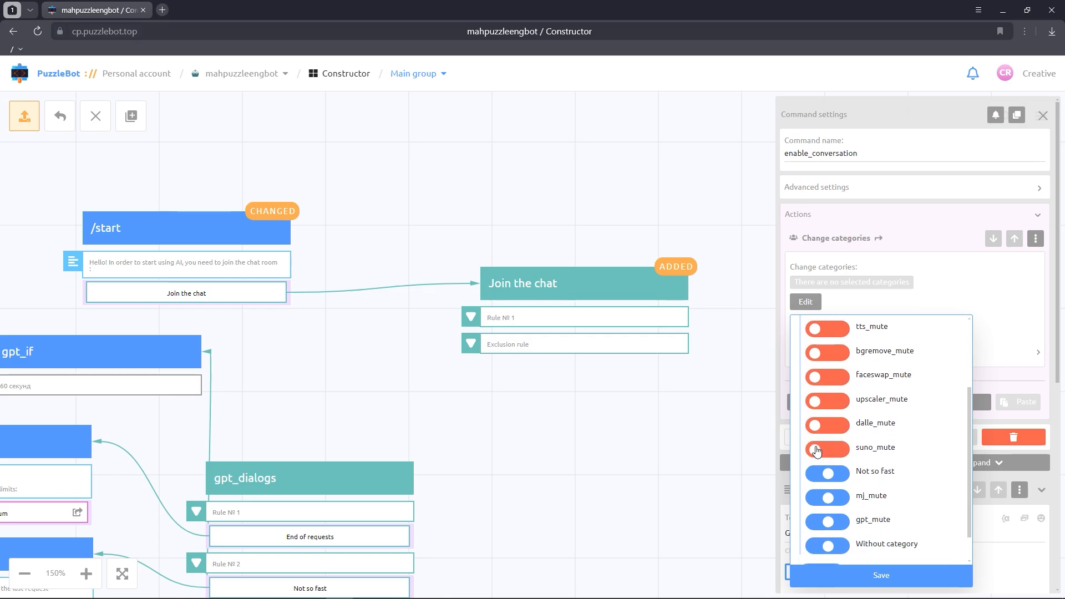
left_click(817, 499)
left_click(816, 521)
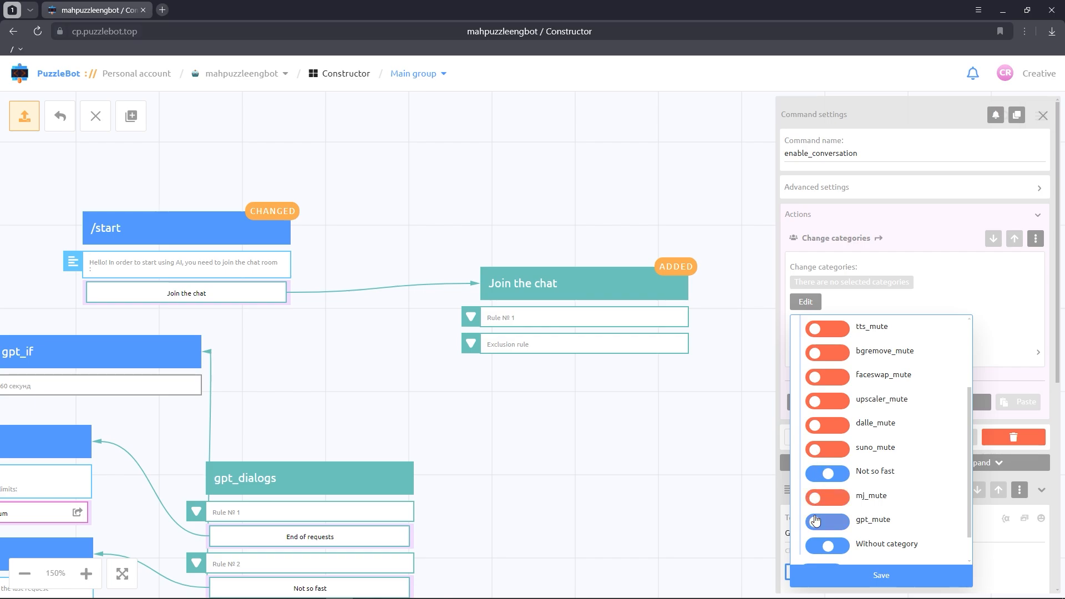
left_click(869, 570)
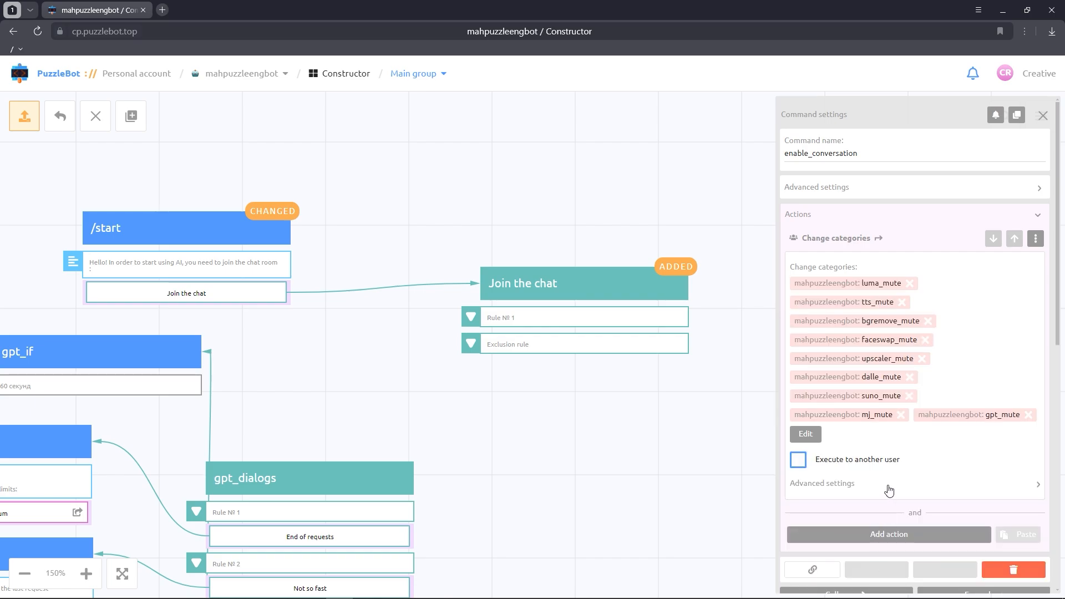
Step: Close the command settings and move the enable_conversation block above the Join the chat condition
left_click(644, 460)
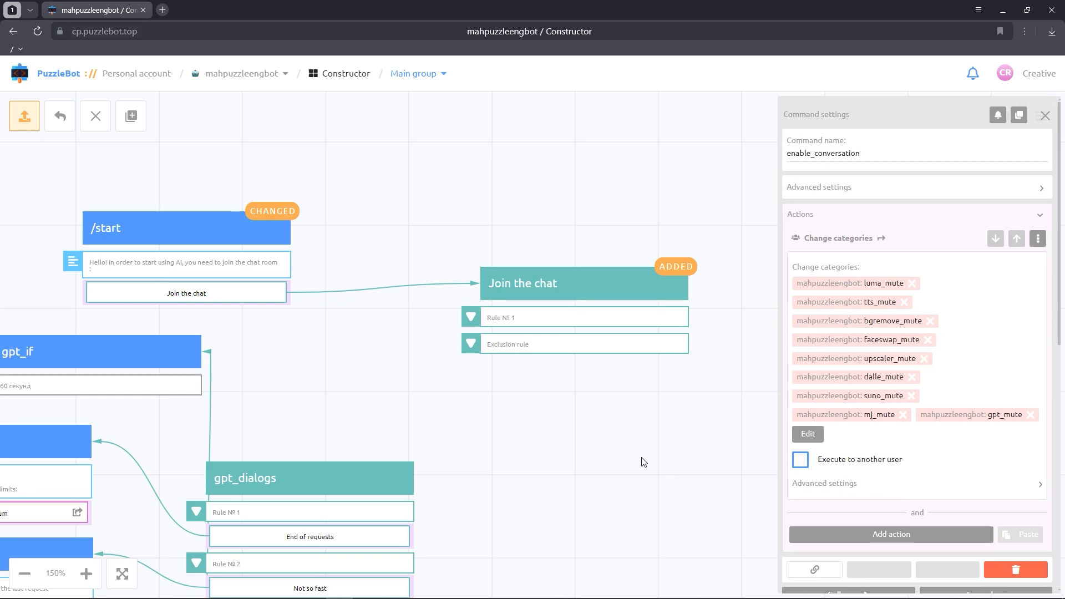
left_click_drag(460, 452, 618, 484)
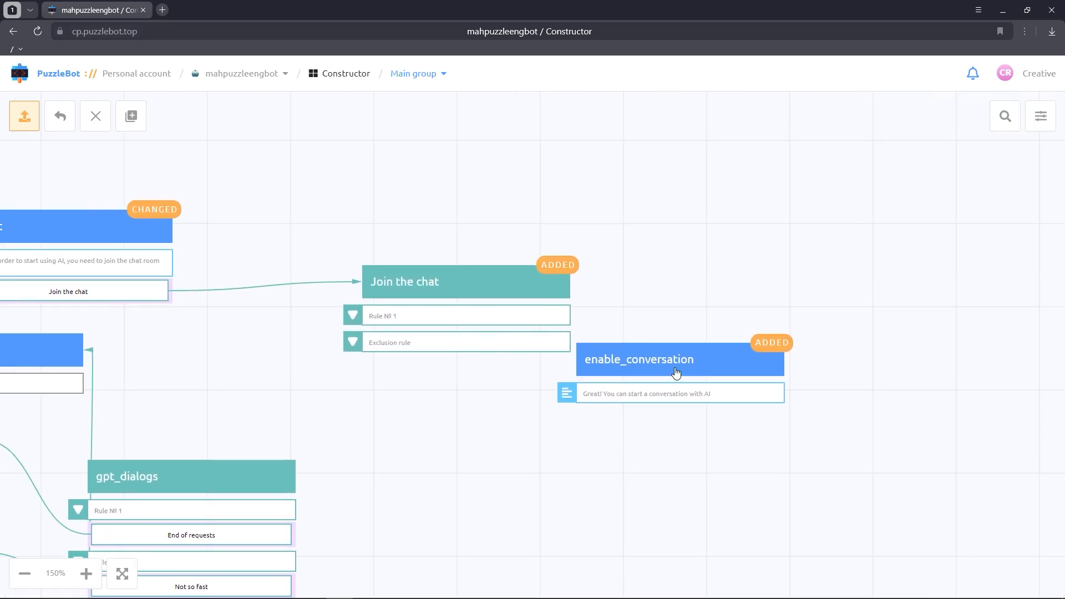
left_click_drag(677, 373, 515, 161)
Step: Create a new usual command named "Join the chat 2"
left_click(132, 117)
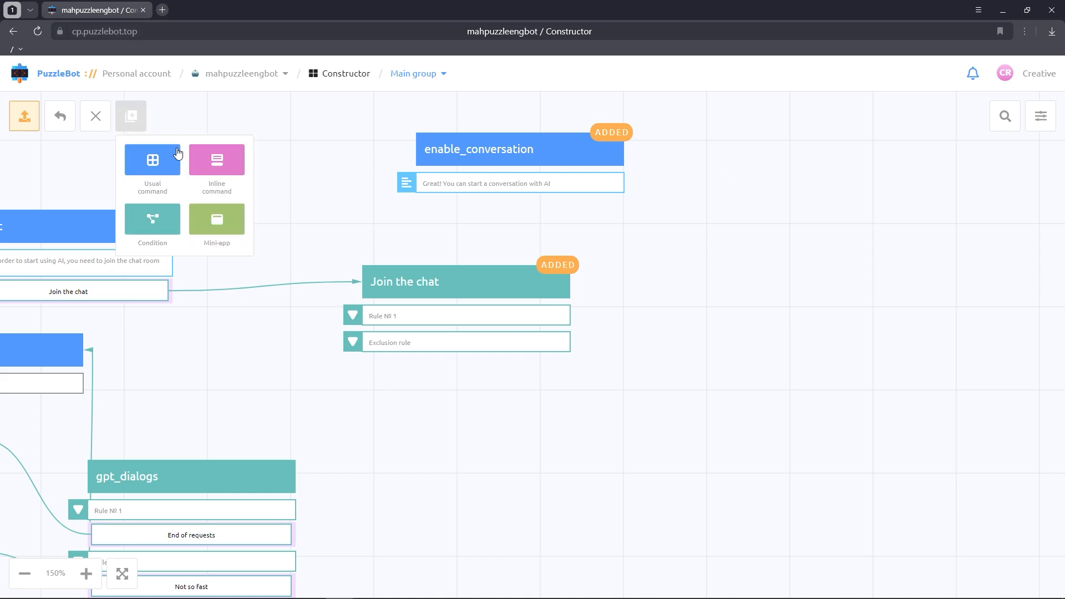
left_click(154, 168)
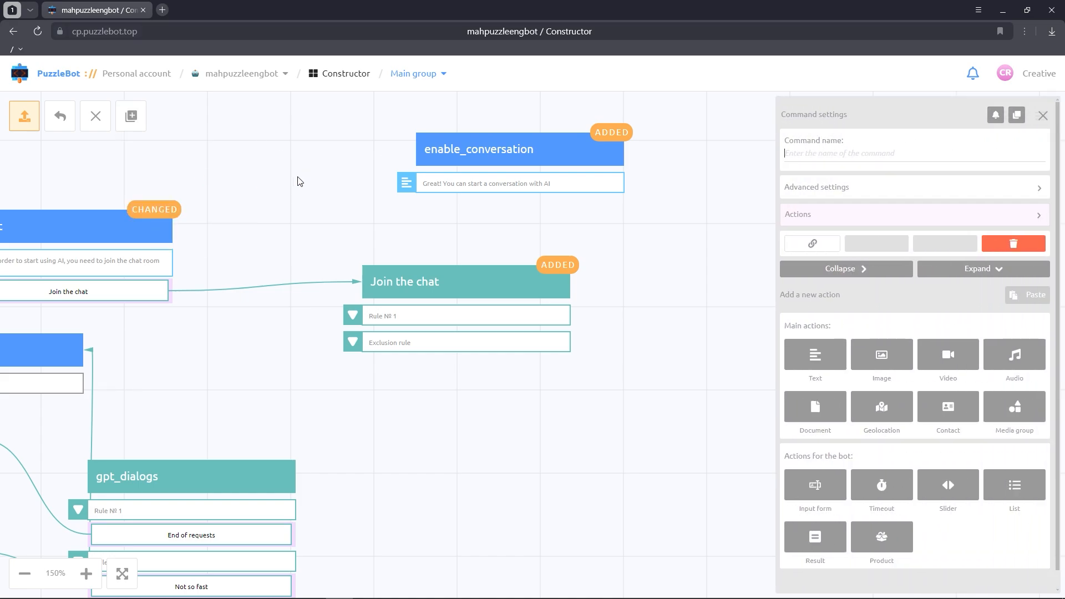
type("Join the chat 2")
Step: Add a text to the Join the chat 2 command reading "Join our chat to start communicating with AI"
left_click(813, 358)
left_click(838, 340)
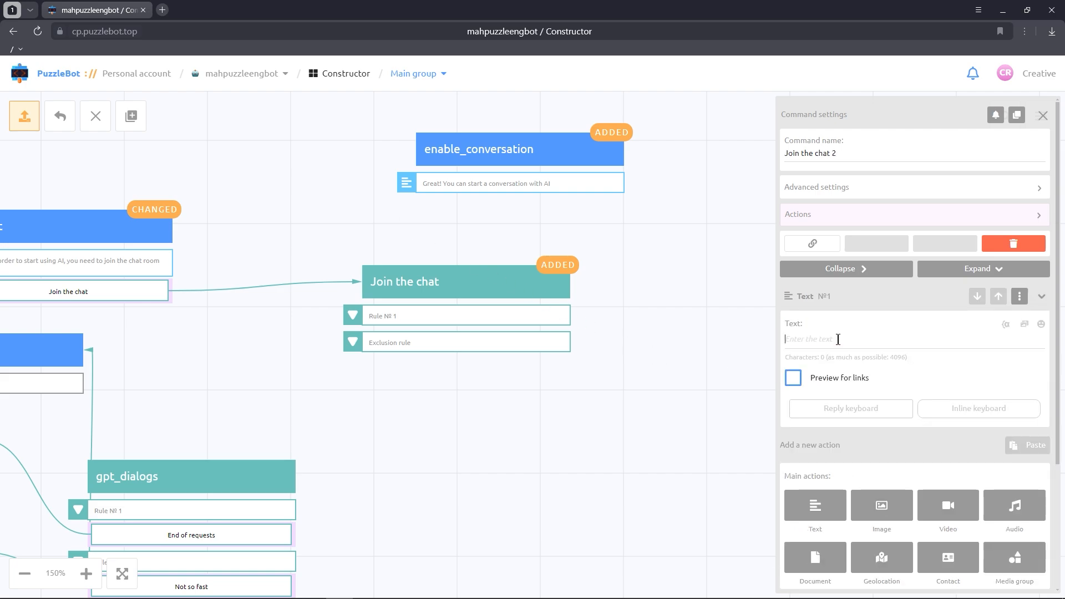
type("Join our chat to start communicating with AI")
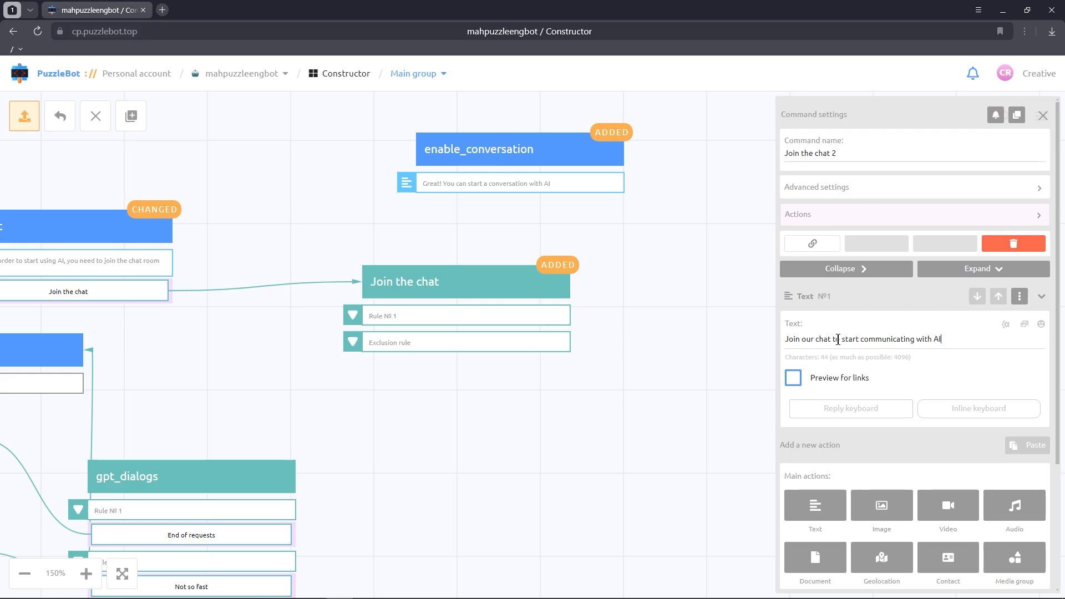
Step: Add an inline button named "Join the chat" with the Link (Default browser) action and the copied chat invite link
left_click(945, 407)
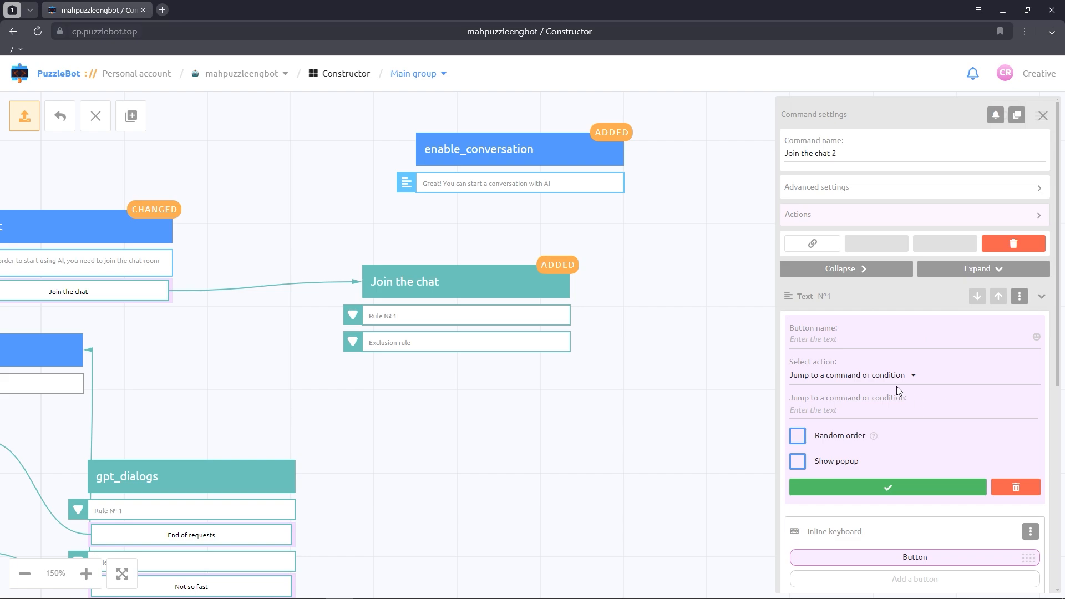
left_click(848, 338)
type("Join the chat")
left_click(852, 375)
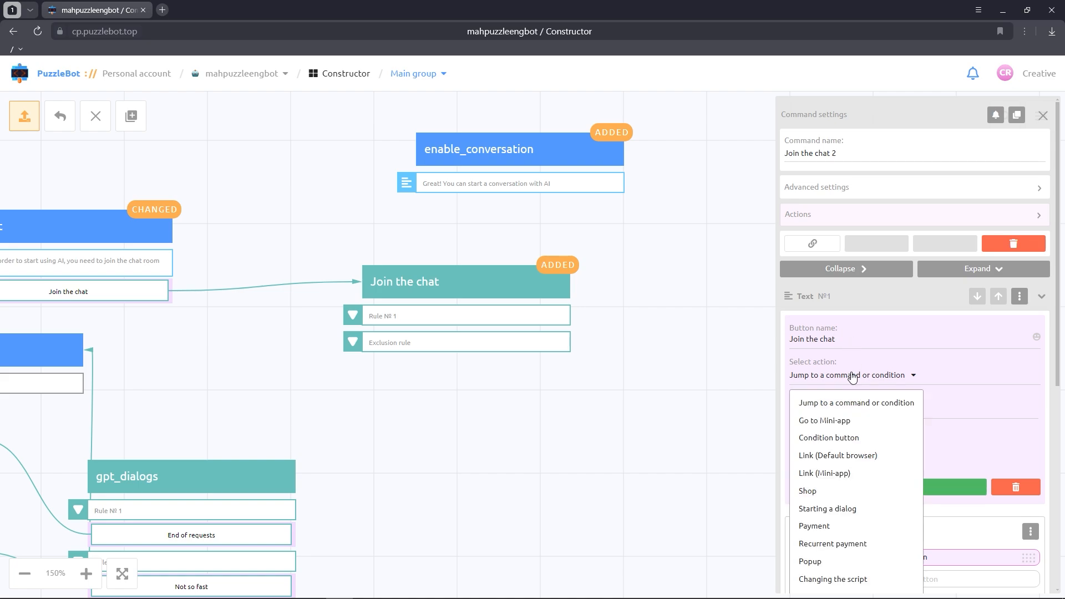
left_click(847, 456)
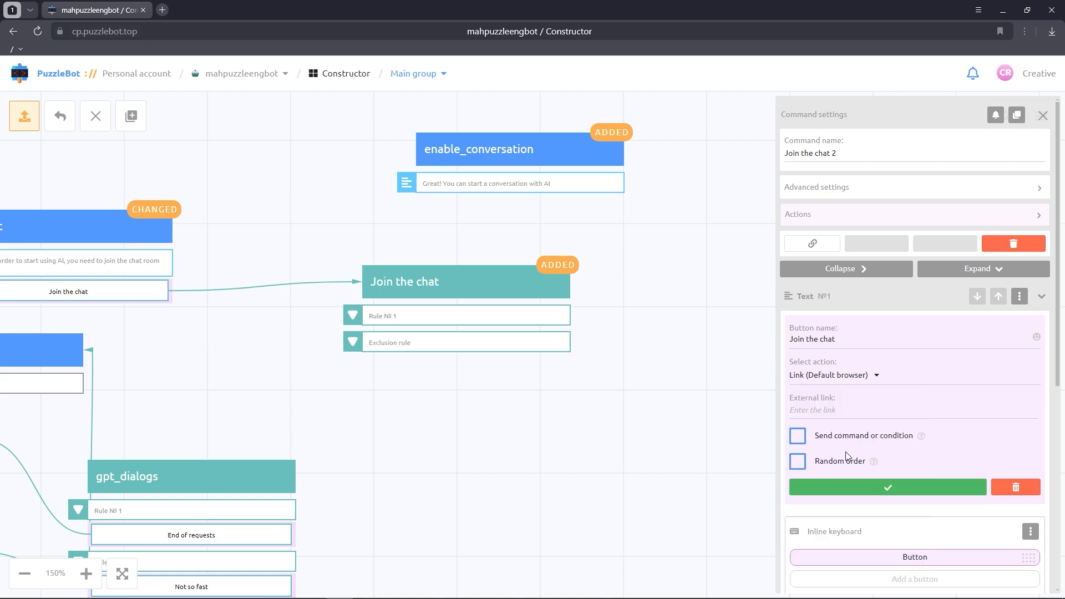
left_click(836, 412)
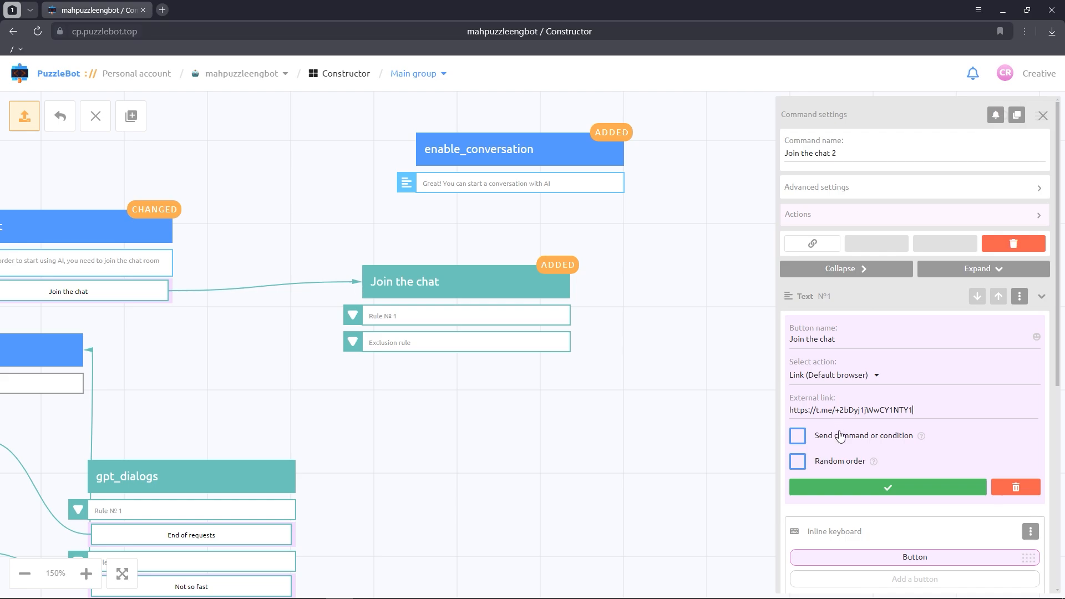
left_click(850, 487)
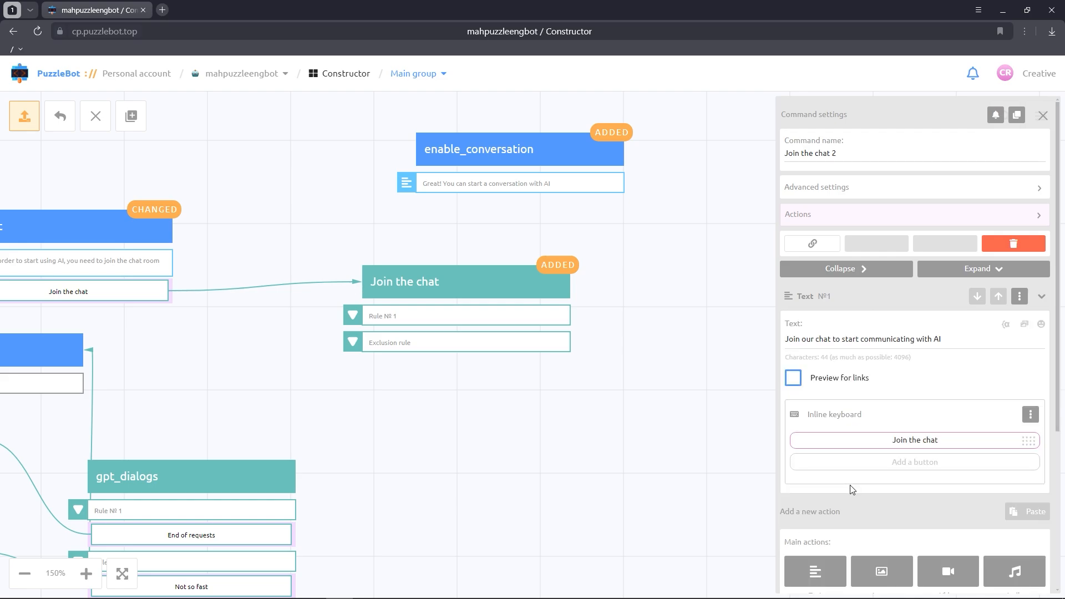
Step: Add a second inline button named "Start chatting with AI" that jumps to the enable_conversation command
left_click(880, 467)
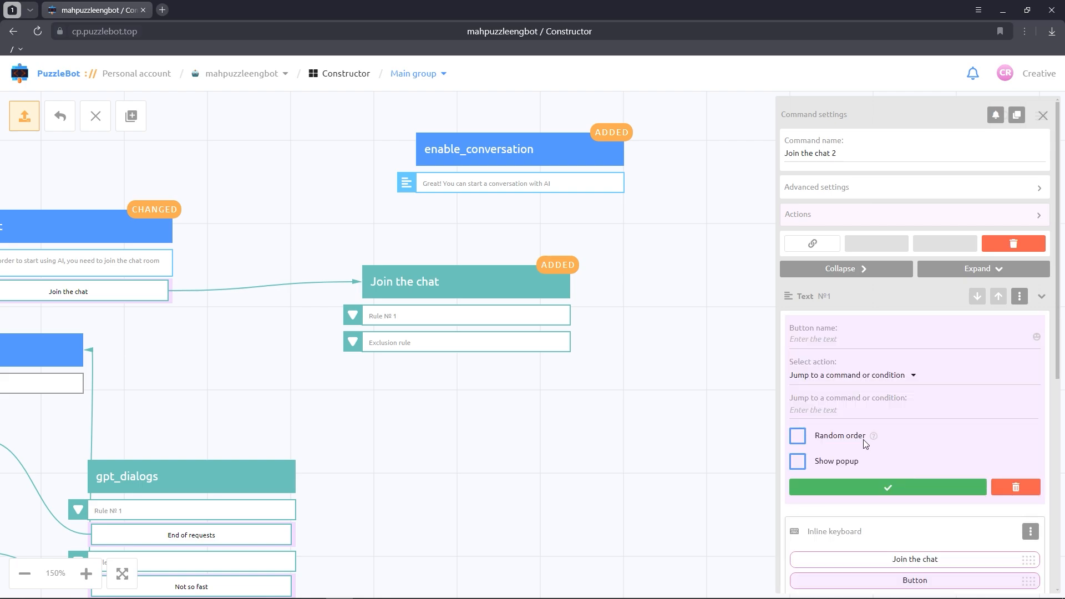
type("Start chatting with AI")
key("ctrl+a")
key("ctrl+c")
left_click(858, 338)
type("e")
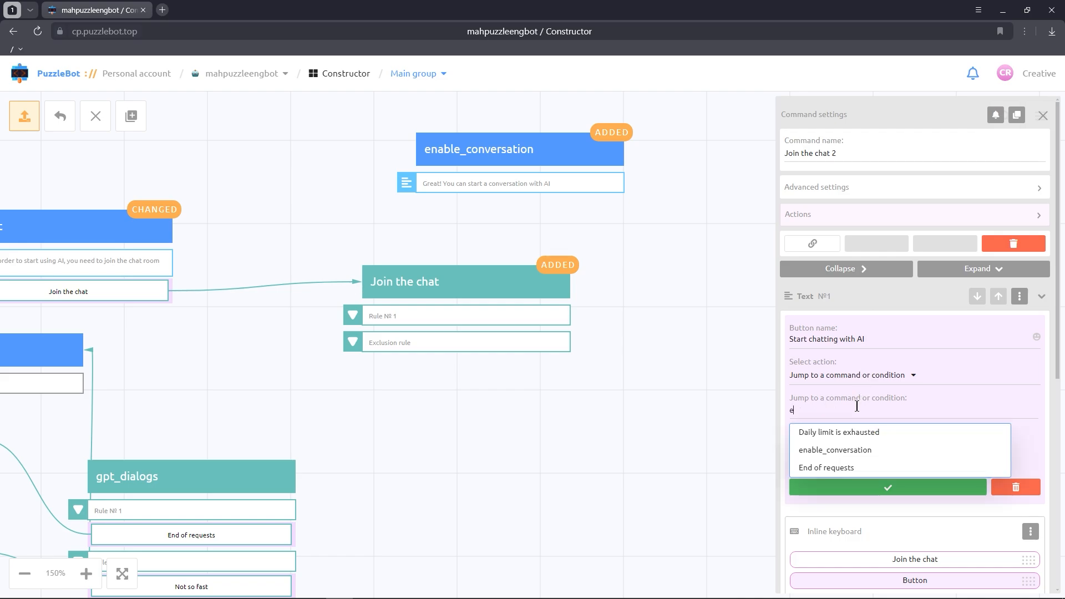
left_click(860, 450)
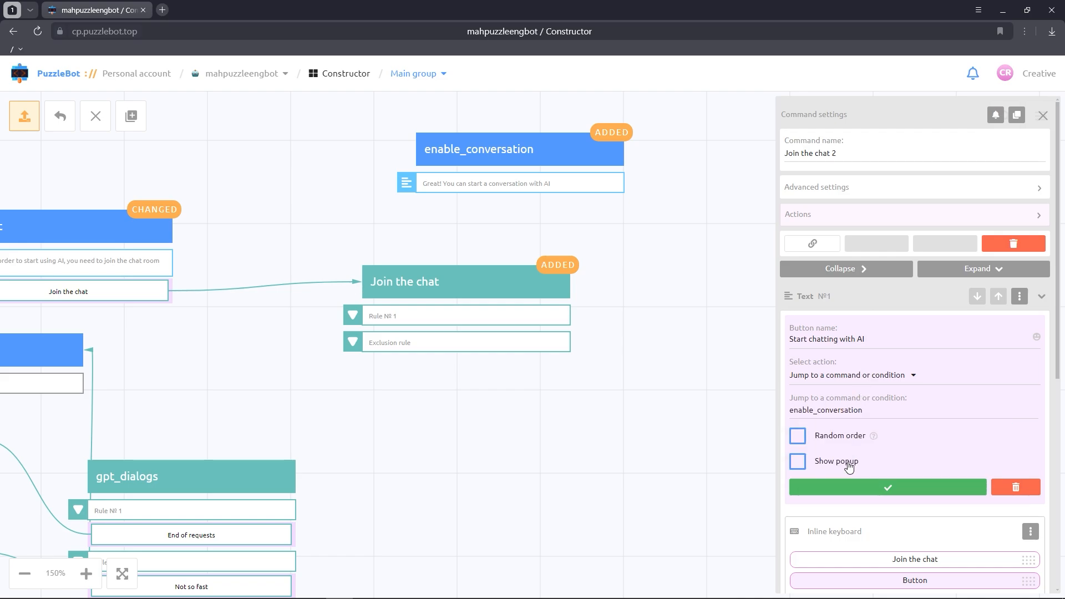
Step: Enable a popup on the Start chatting with AI button with the text "Great! You are subscribed"
left_click(837, 461)
scroll(846, 439, "down", 2)
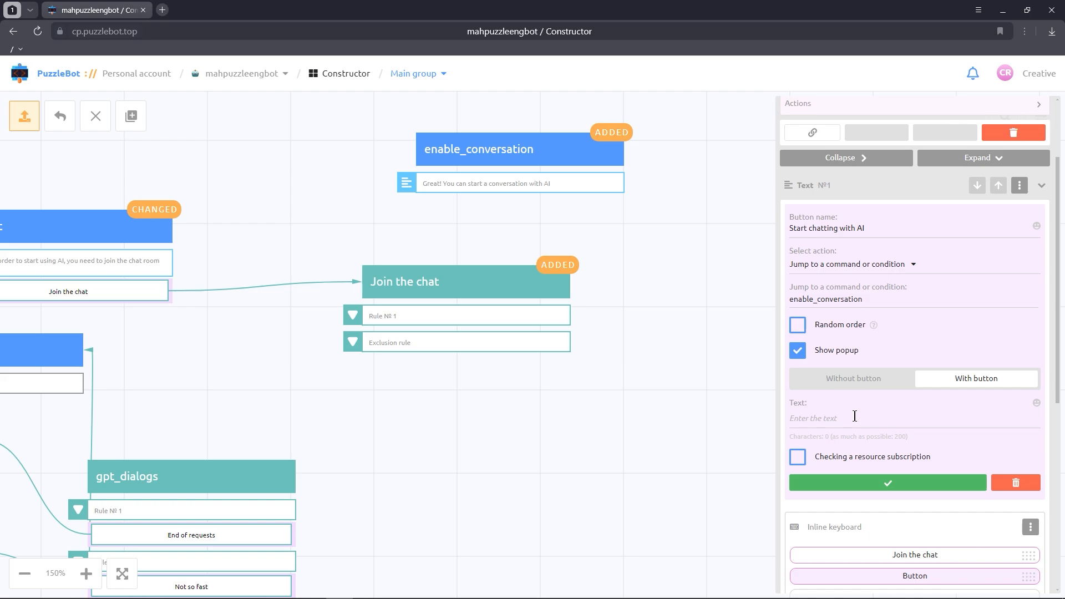
left_click(854, 416)
type("Great! You are subscribed")
Step: Enable the popup's resource subscription check for gpt group with the unmet-condition text "Subscribe to the resource!" and confirm the button
left_click(797, 456)
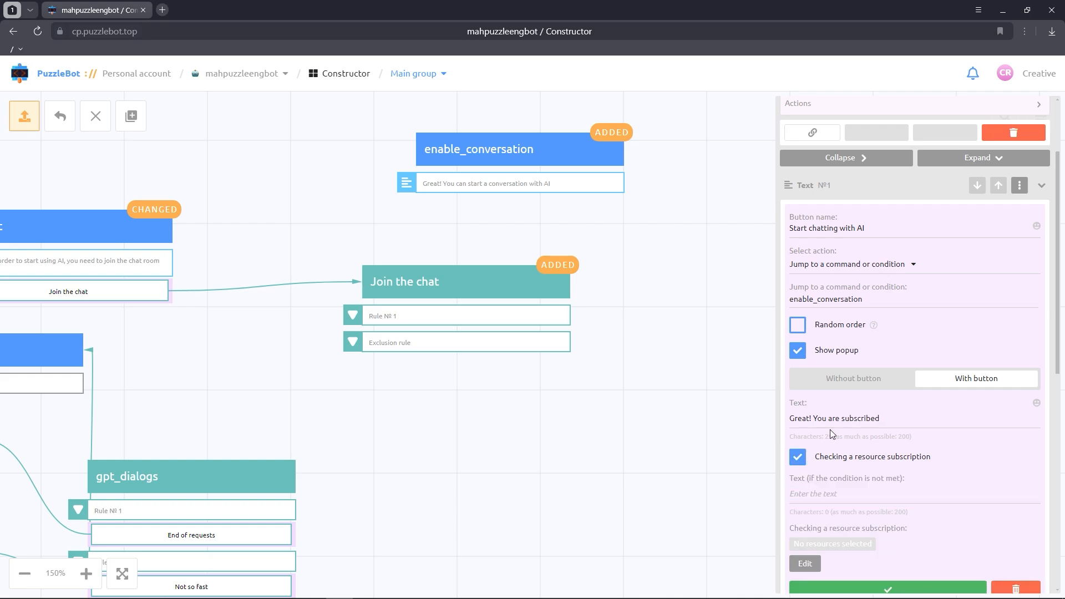
scroll(832, 427, "down", 2)
left_click(839, 384)
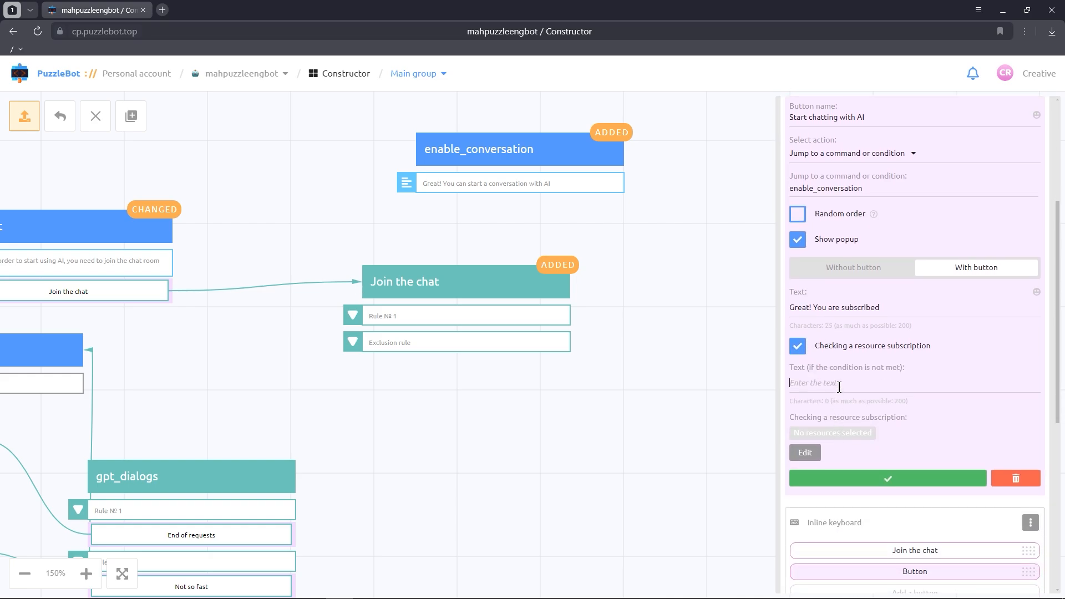
type("Subscribe to the resource!")
left_click(811, 462)
left_click(805, 484)
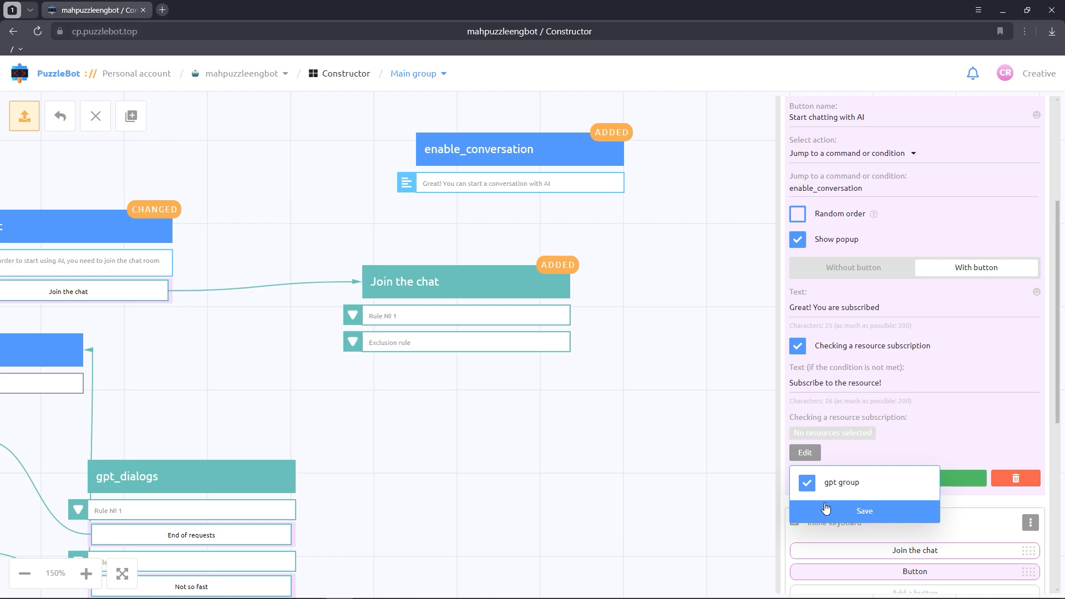
left_click(825, 509)
left_click(850, 476)
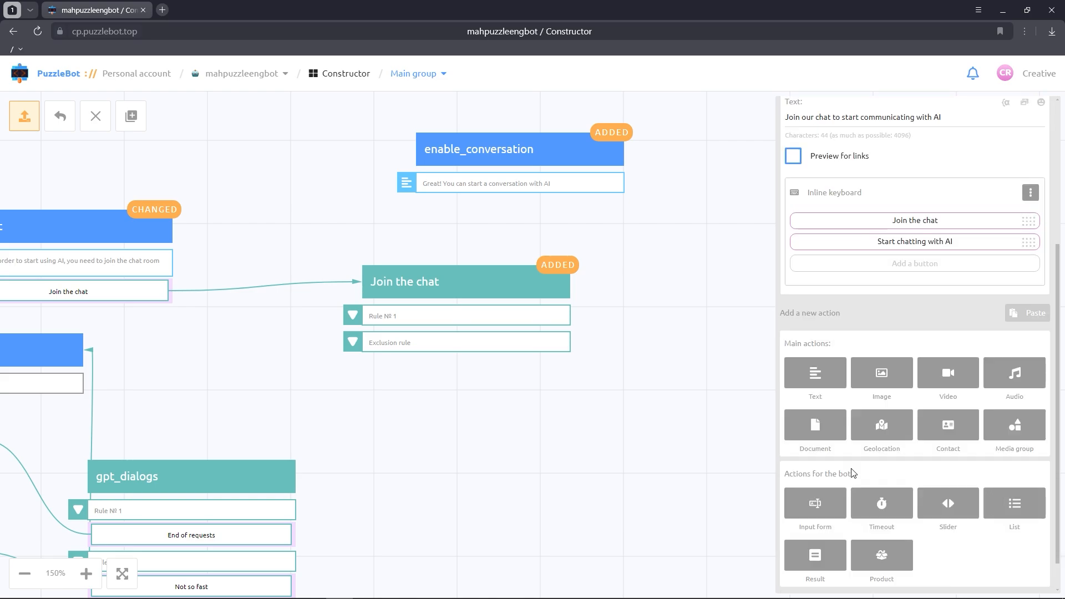
Step: Close the settings and move the Join the chat 2 block to the right of the Join the chat condition
left_click(637, 492)
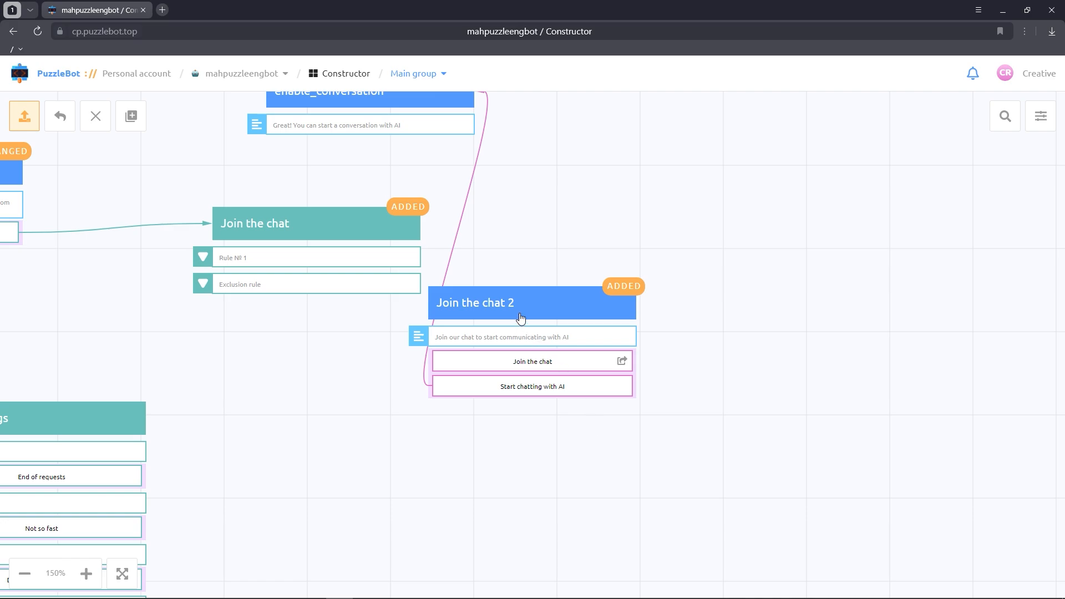
left_click_drag(526, 312, 642, 210)
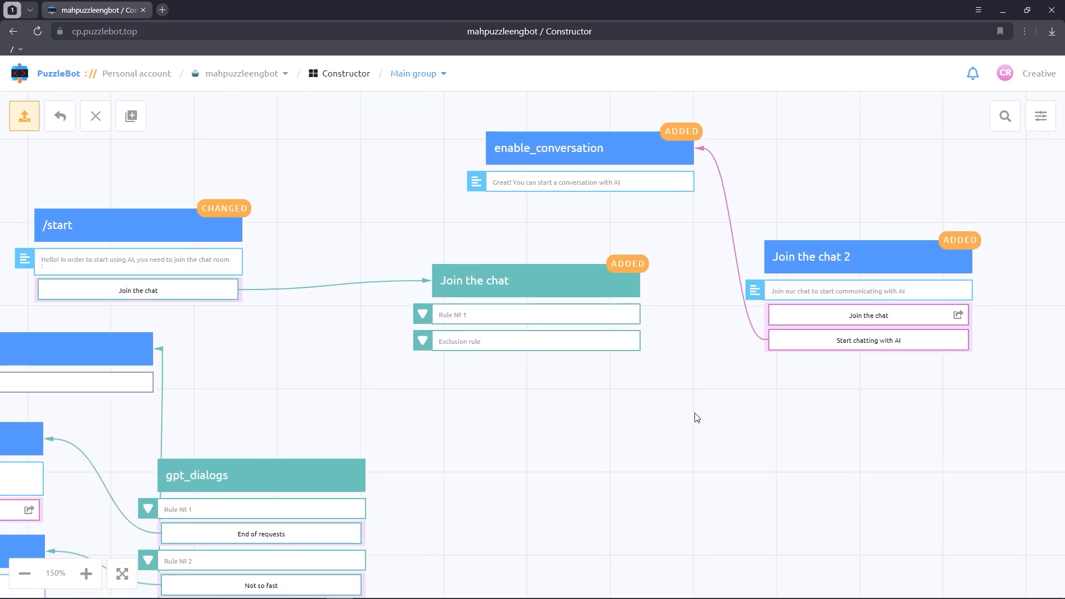
Step: Add a Subscription availability check for gpt group to Rule №1 of the Join the chat condition
left_click(561, 302)
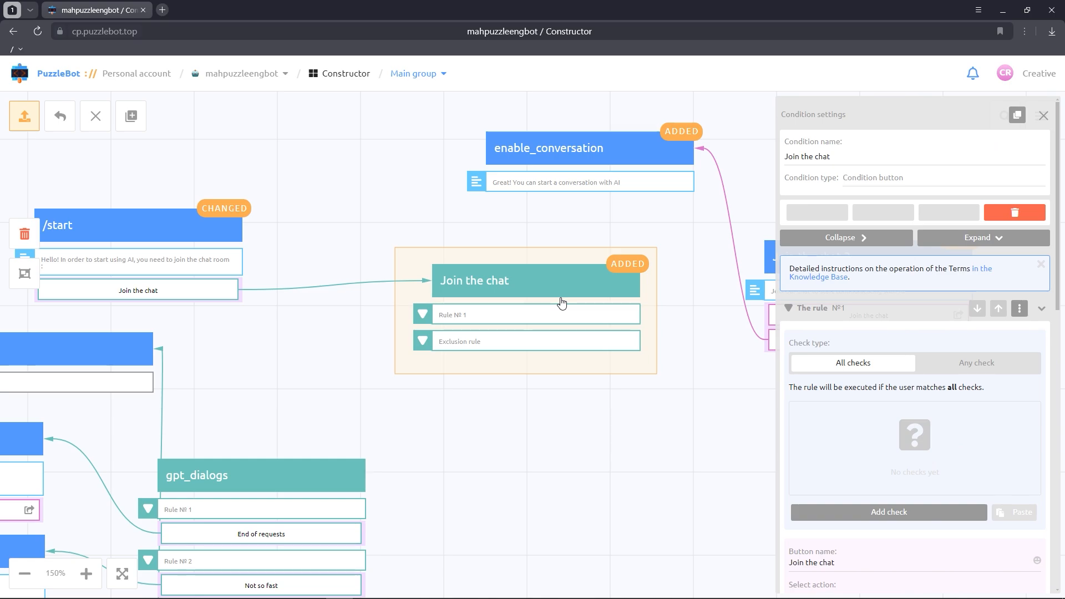
scroll(792, 341, "down", 2)
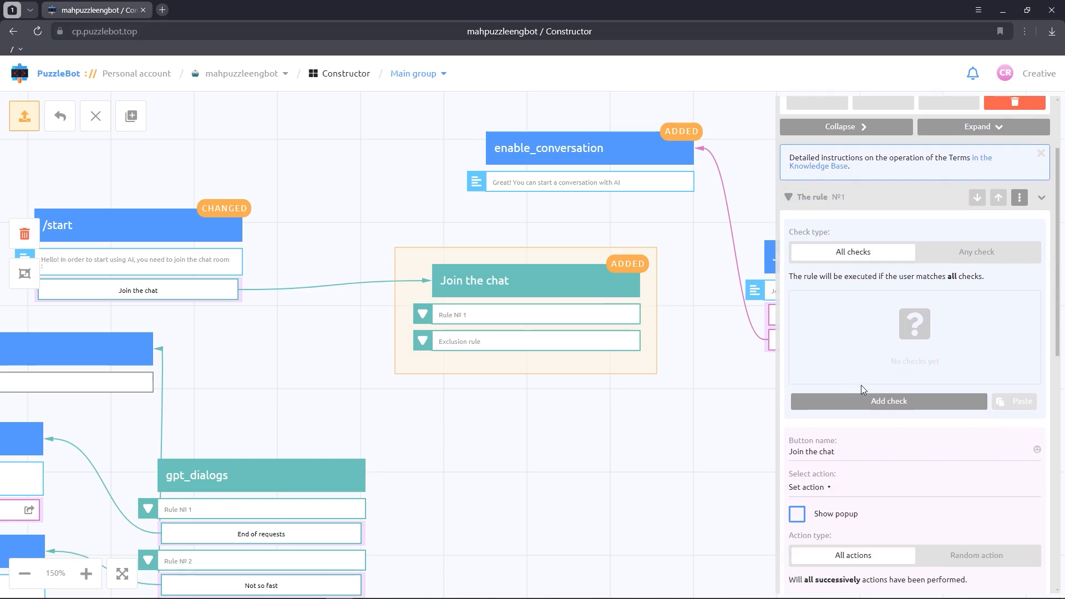
left_click(902, 403)
scroll(902, 404, "down", 1)
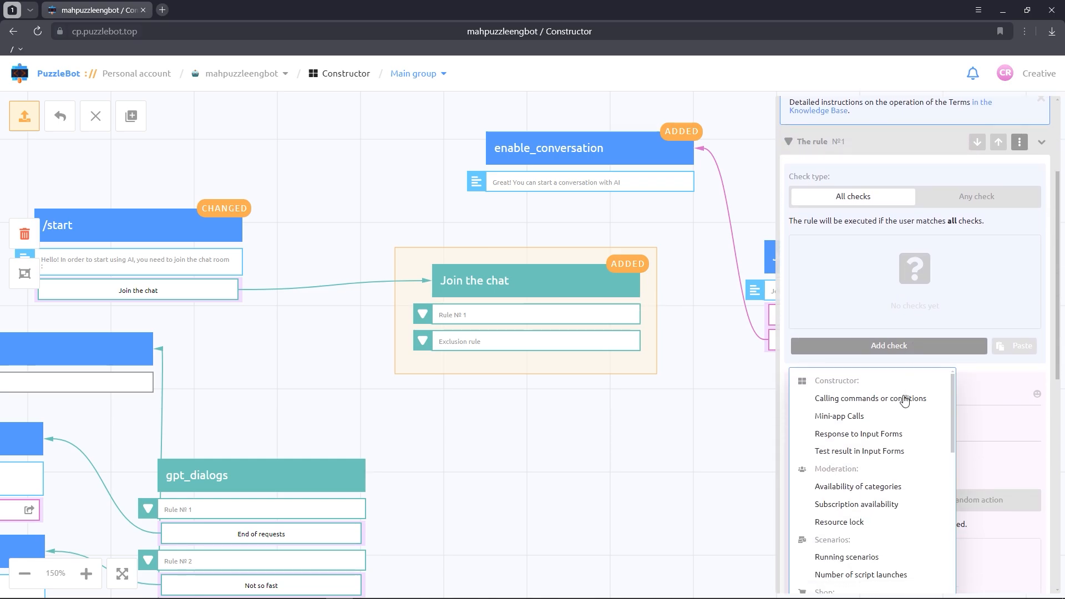
left_click(878, 505)
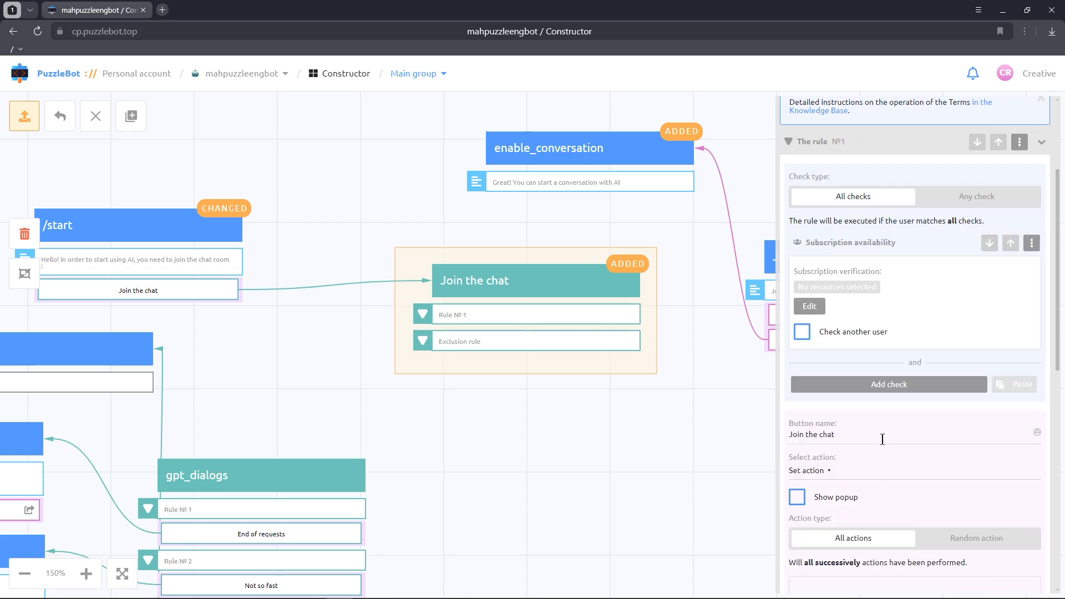
left_click(818, 308)
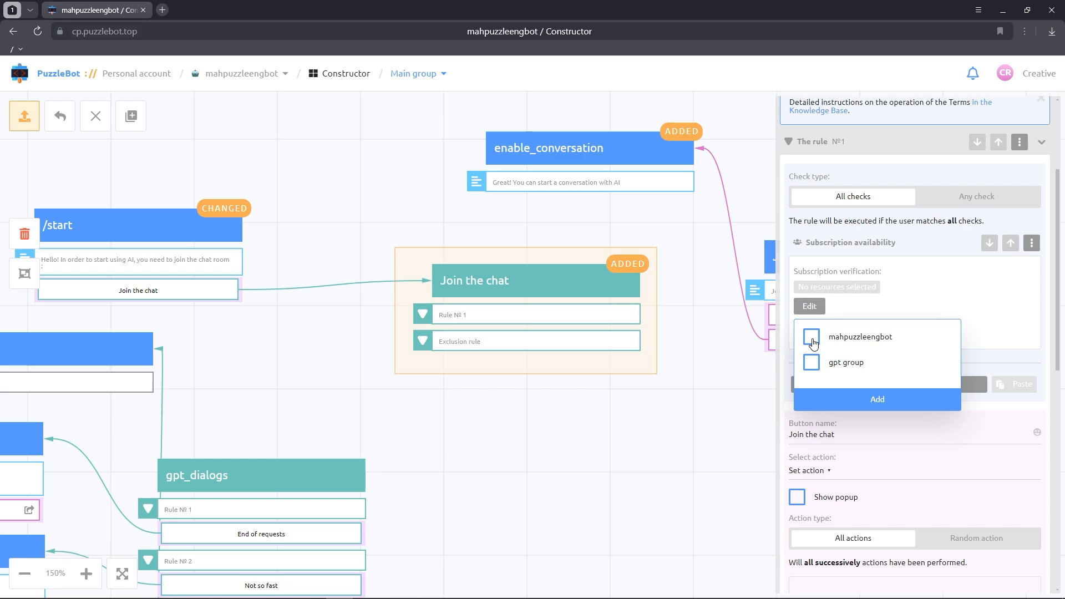
left_click(811, 362)
left_click(836, 401)
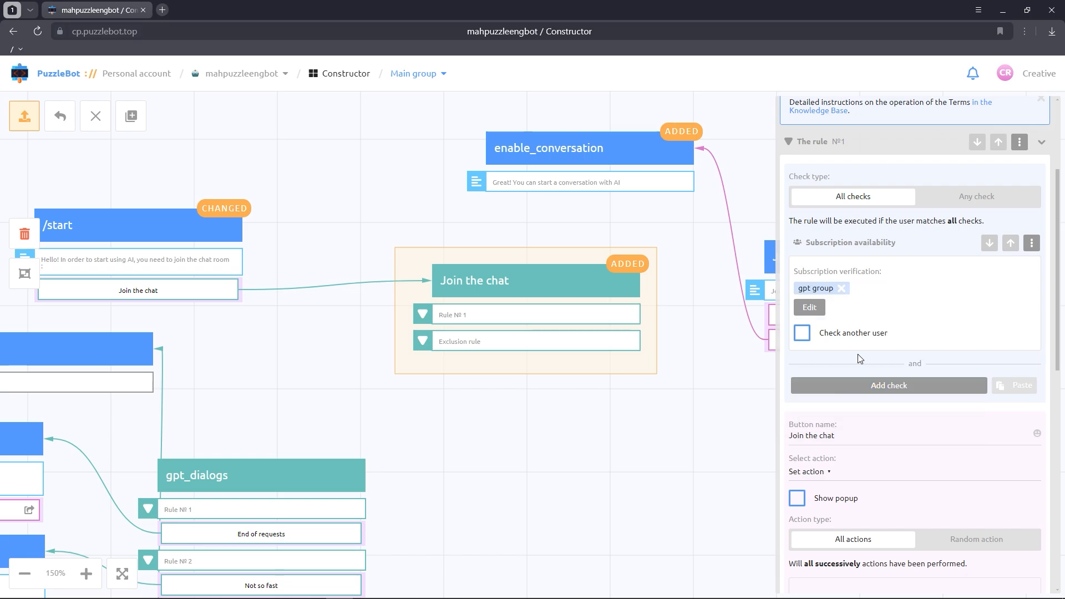
Step: Rename the button in Rule №1 to "Start chatting with AI"
scroll(859, 357, "down", 2)
left_click(861, 326)
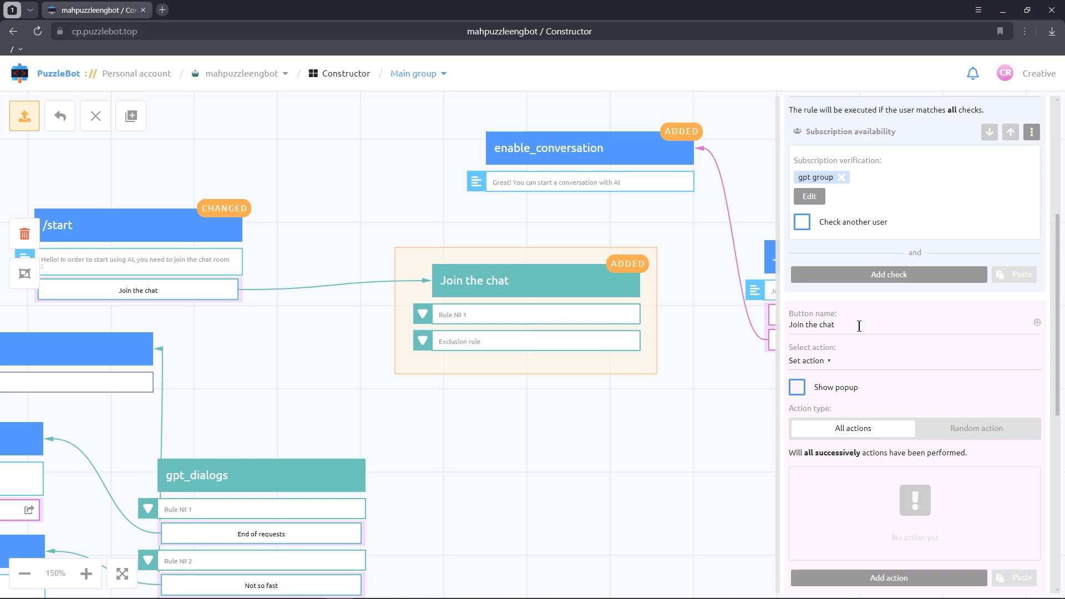
key("ctrl+a")
key("ctrl+v")
Step: Add a Send command or condition action calling enable_conversation to Rule №1 of the Join the chat condition
scroll(859, 326, "down", 3)
left_click(856, 411)
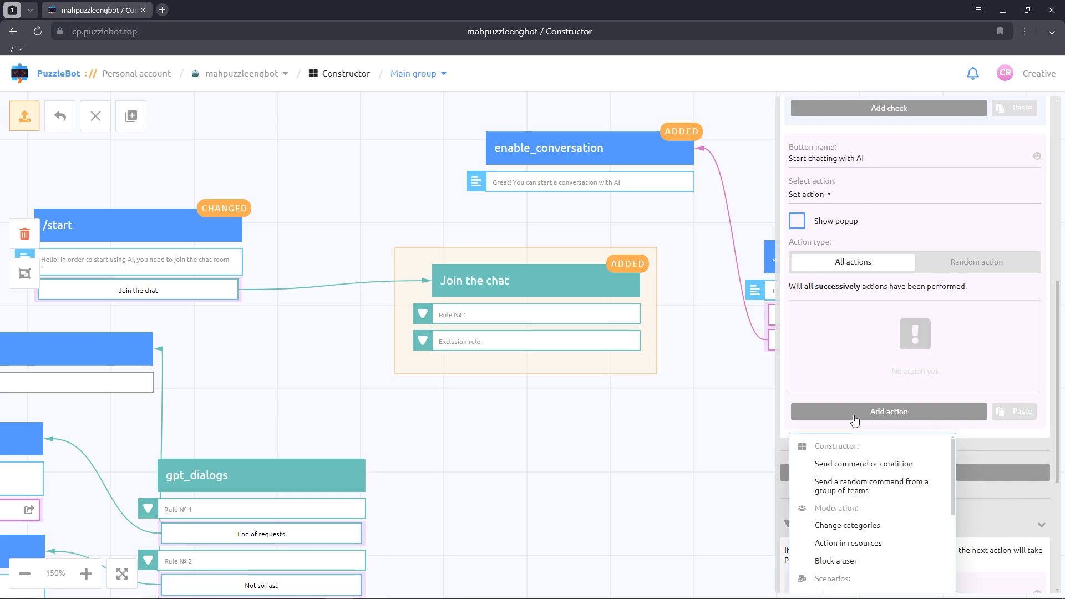
left_click(854, 467)
left_click(849, 352)
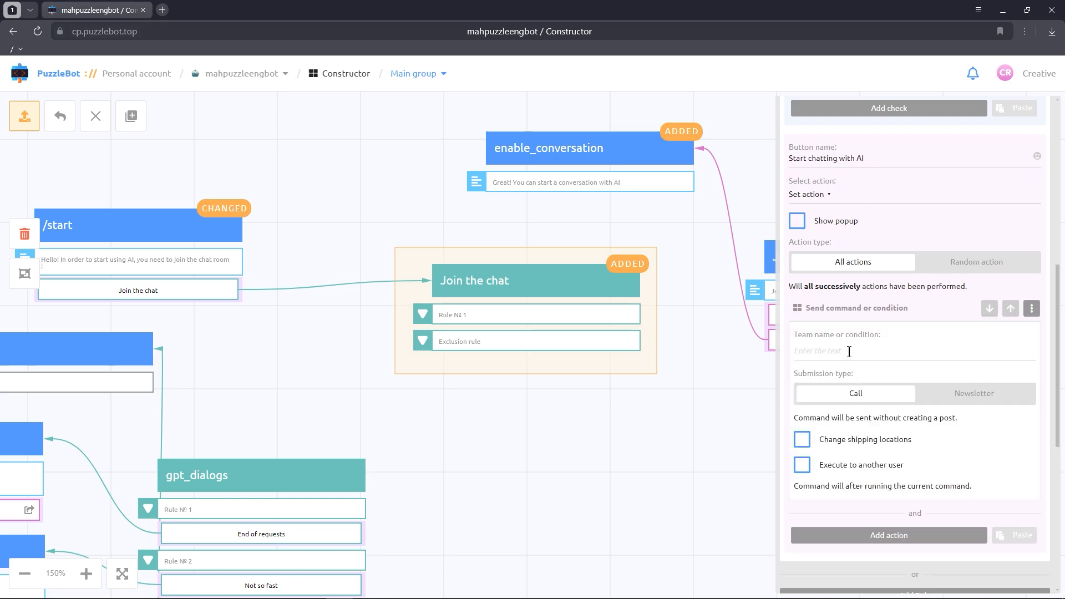
type("en")
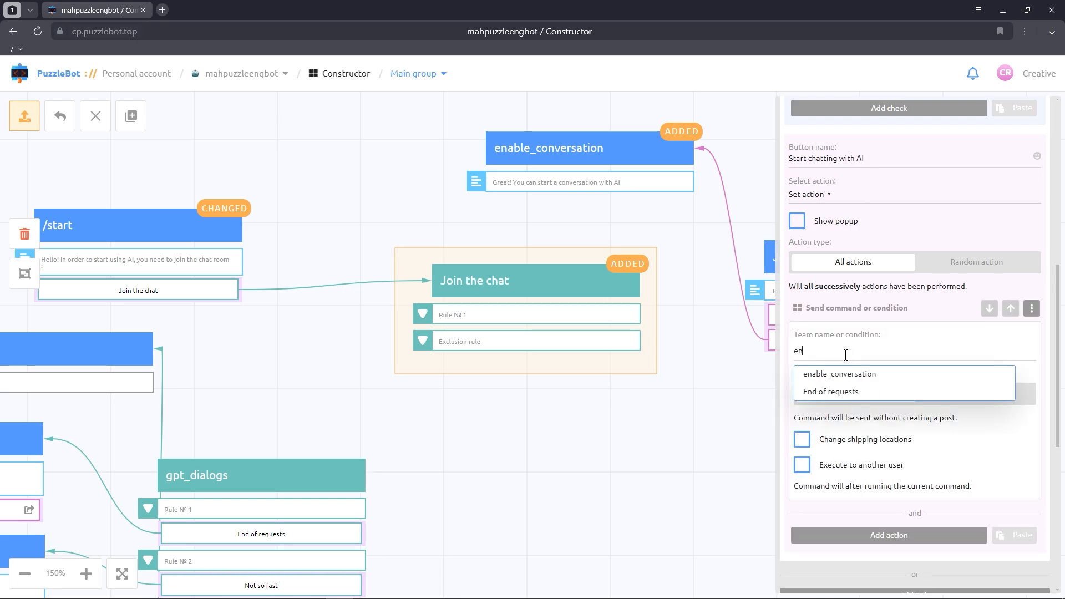
left_click(839, 370)
Step: Rename the Exclusion rule's button to "Start chatting with AI" and remove the rule's empty action
scroll(843, 366, "down", 7)
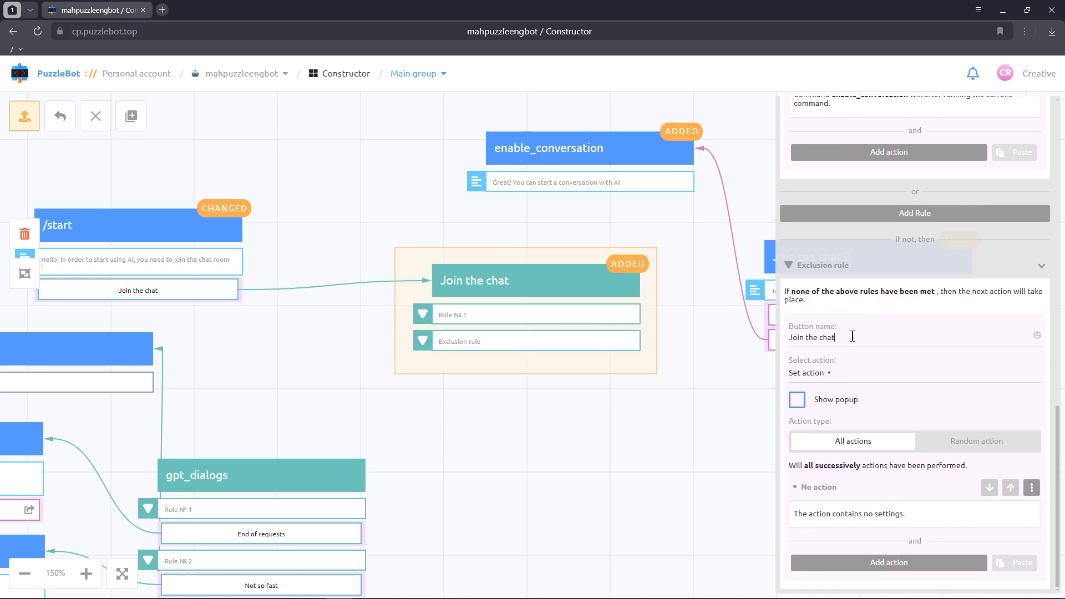
triple_click(852, 336)
key("ctrl+v")
left_click(1030, 491)
left_click(1013, 490)
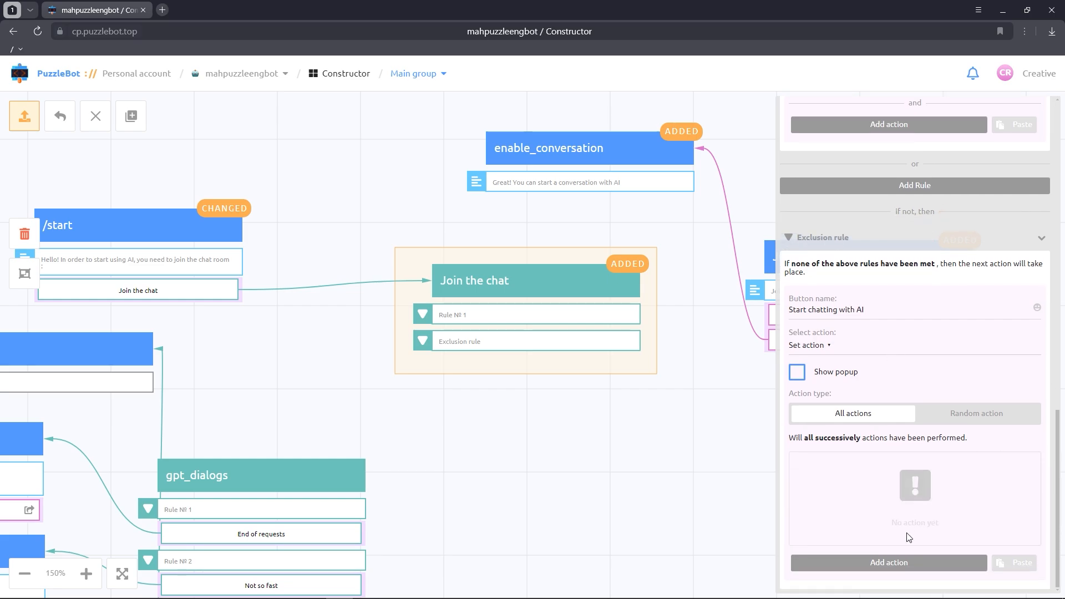
Step: Add a Change categories action to the Exclusion rule and set its category selection to Change mode
left_click(892, 562)
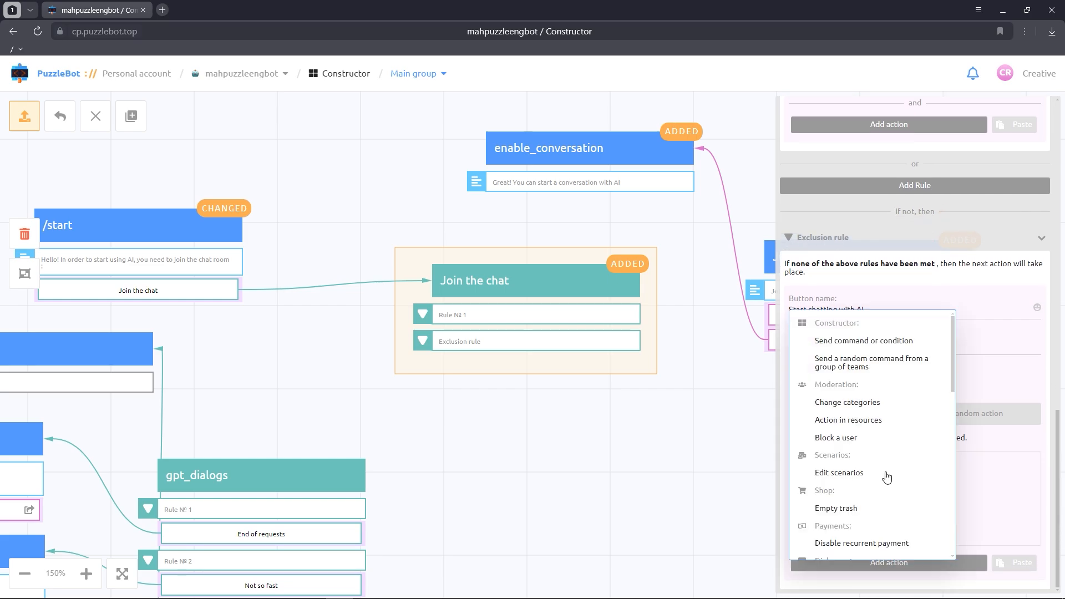
left_click(864, 403)
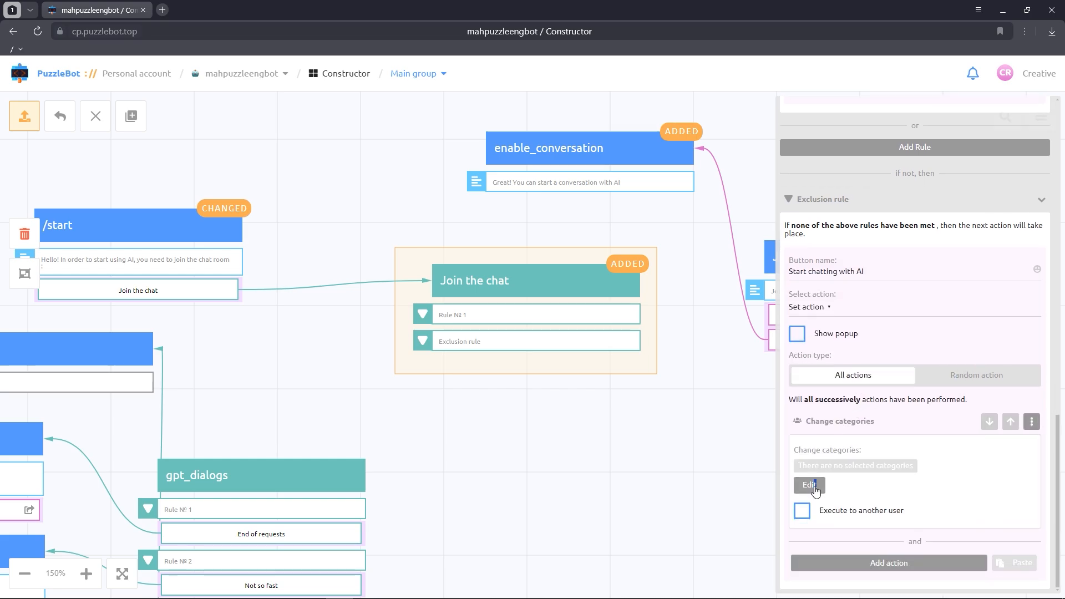
left_click(814, 487)
left_click(912, 349)
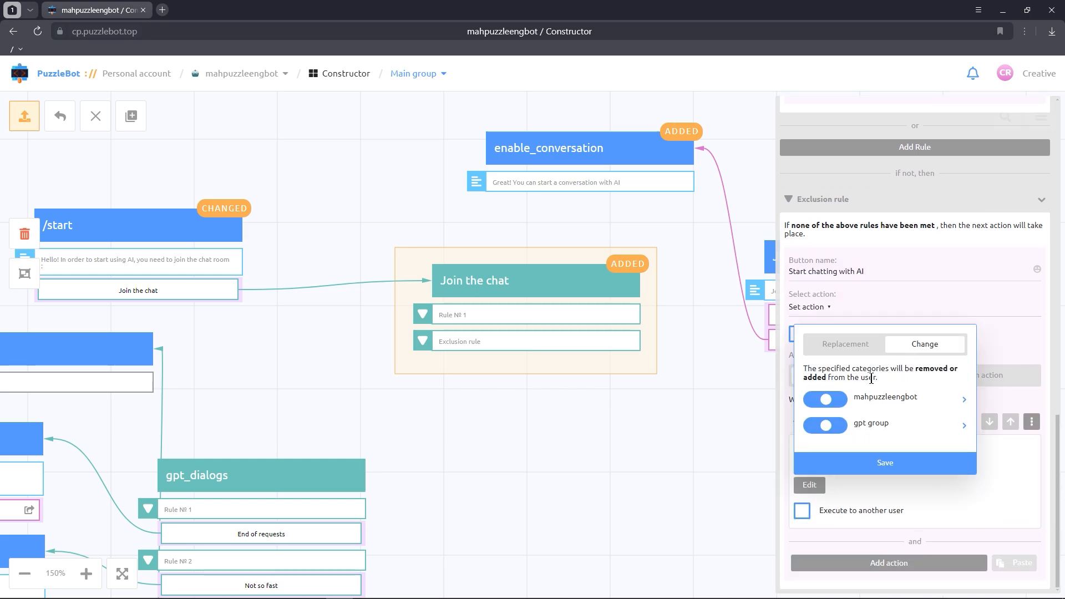
Step: Enable luma_mute, tts_mute, bgremove_mute, faceswap_mute, upscaler_mute, dalle_mute, suno_mute, mj_mute and gpt_mute under mahpuzzleengbot as added categories, and save the selection
left_click(964, 399)
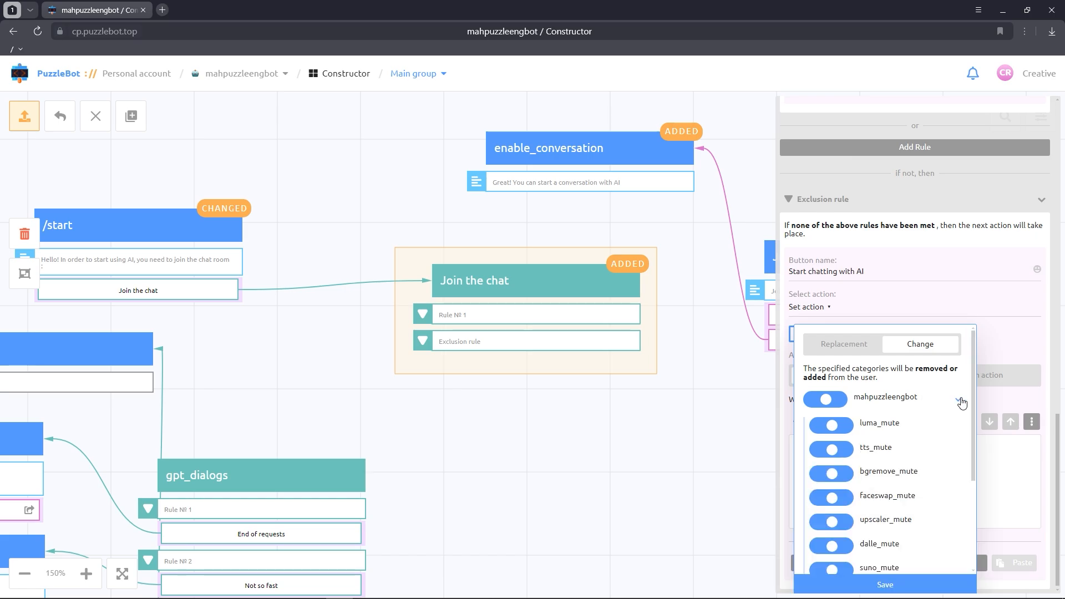
left_click(848, 425)
left_click(847, 450)
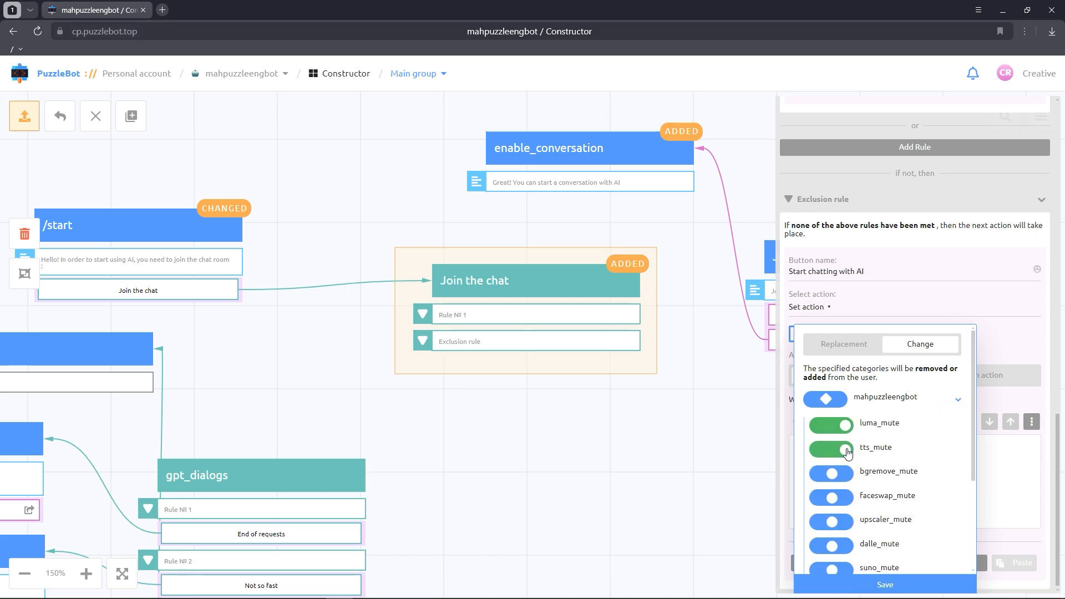
left_click(845, 475)
left_click(846, 498)
left_click(845, 522)
scroll(848, 499, "down", 2)
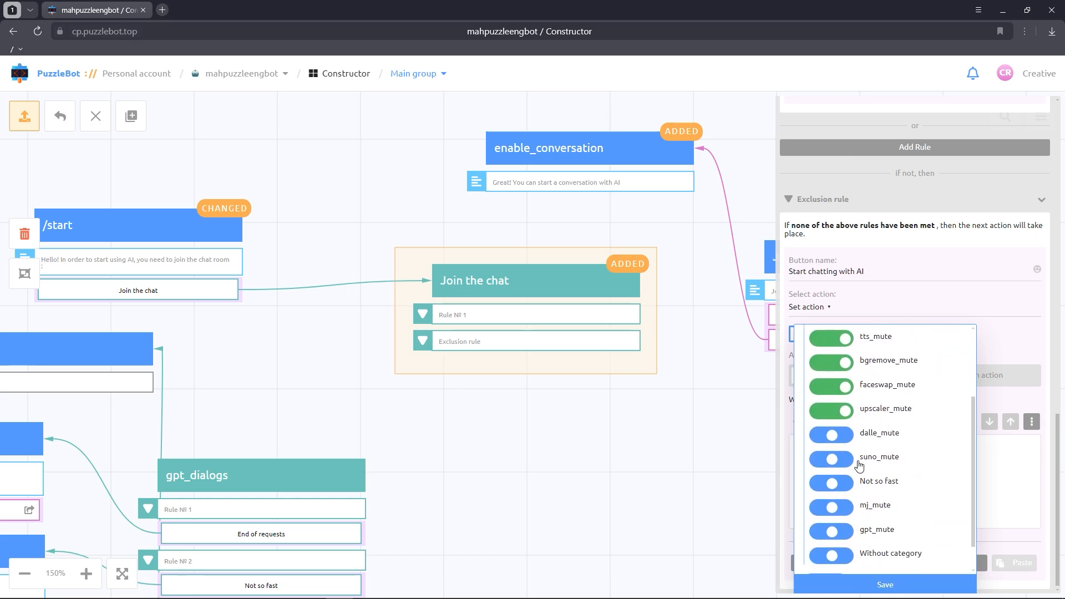
left_click(848, 434)
left_click(847, 458)
left_click(847, 507)
left_click(847, 530)
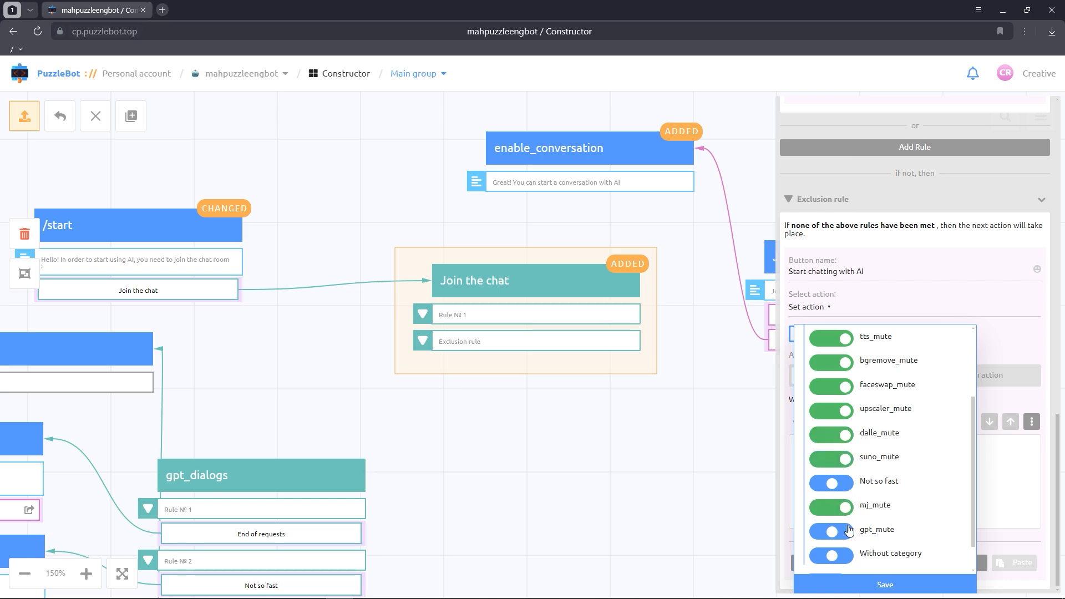
left_click(891, 582)
Step: Add a Send command or condition action calling Join the chat 2 to the Exclusion rule and close the condition's settings
scroll(918, 471, "down", 2)
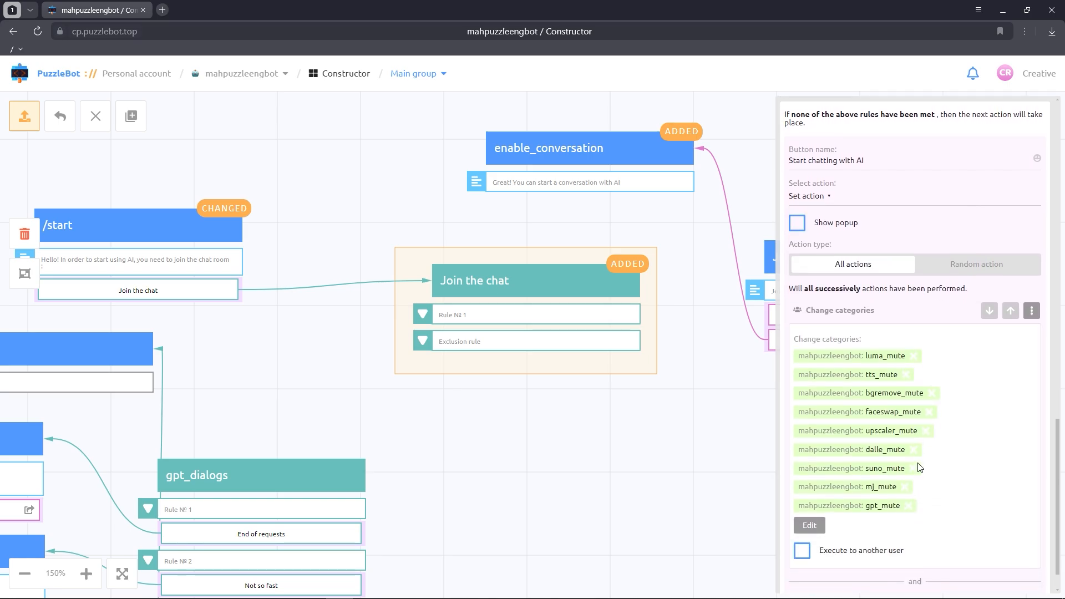
scroll(921, 469, "down", 1)
left_click(910, 563)
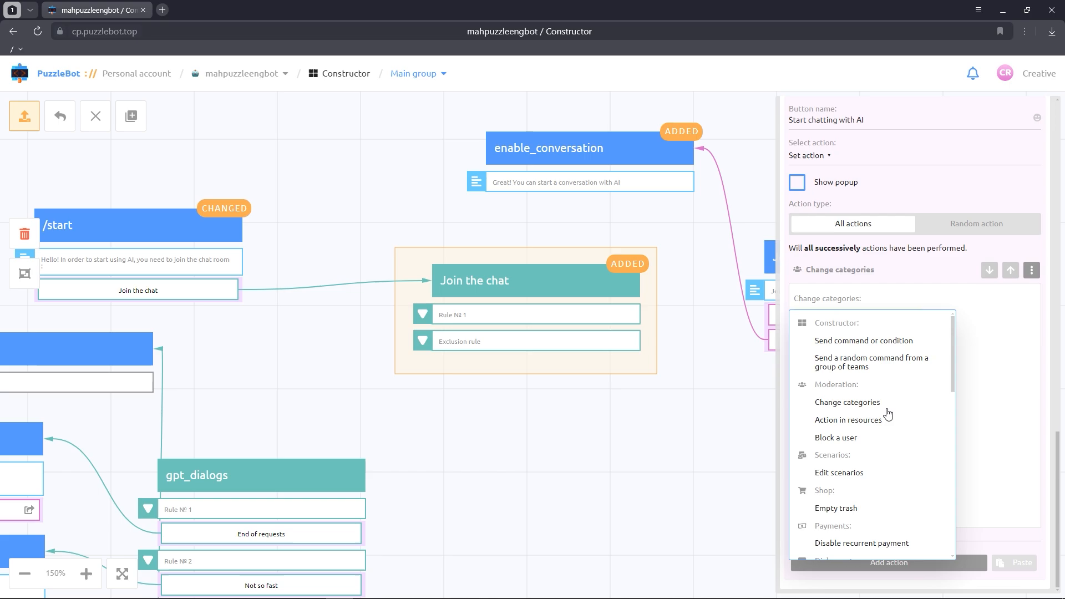
left_click(890, 341)
scroll(920, 388, "down", 3)
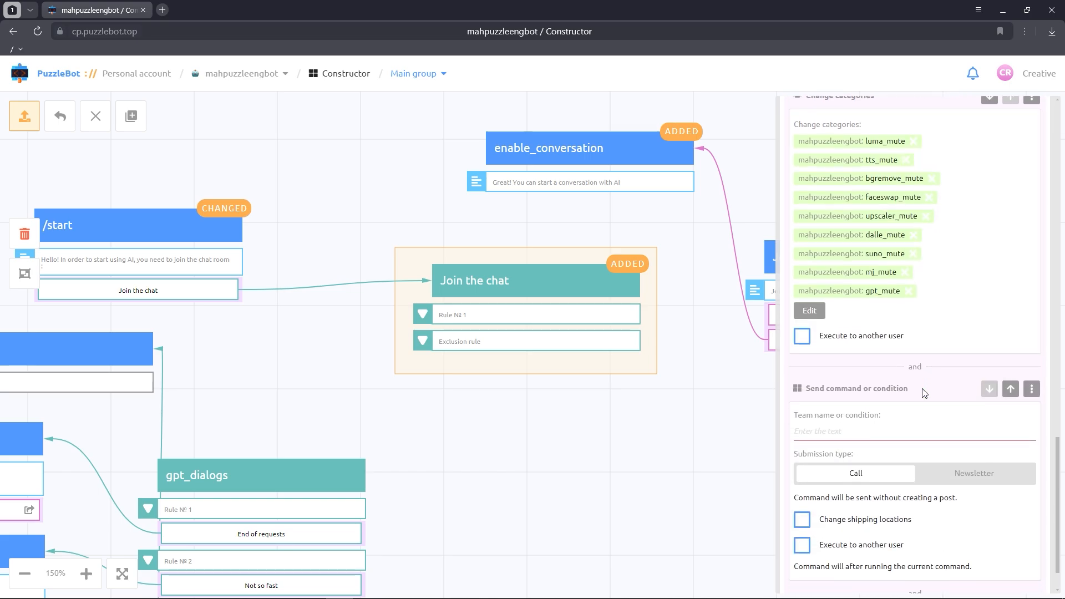
scroll(924, 393, "down", 1)
left_click(884, 373)
type("jo")
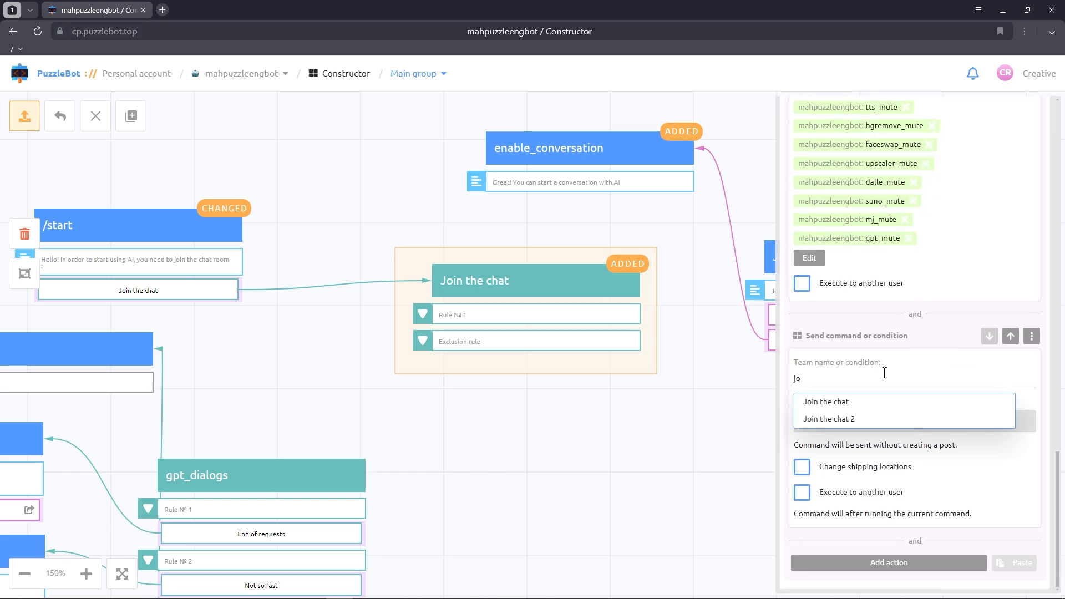
left_click(854, 419)
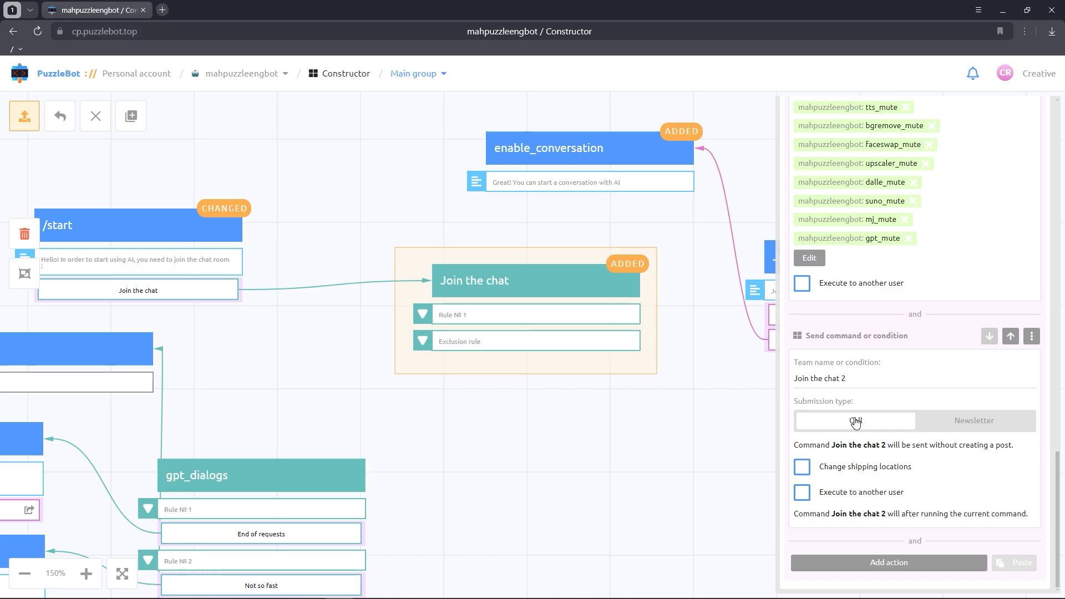
left_click(725, 429)
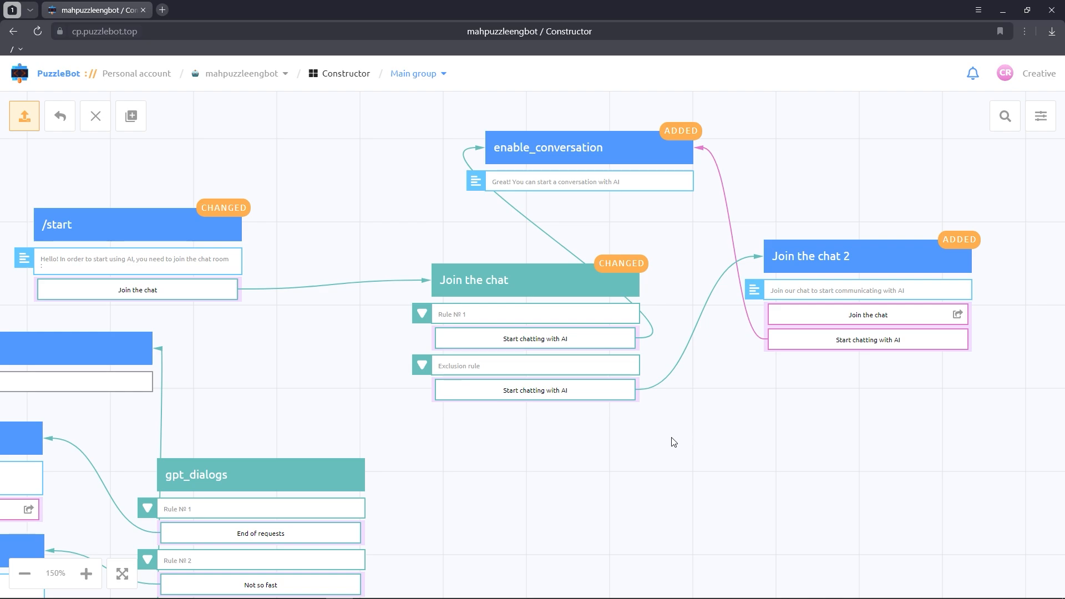
Step: Add a Subscription availability check for gpt group to Rule №4 of the gpt_dialogs condition
left_click_drag(671, 441, 754, 430)
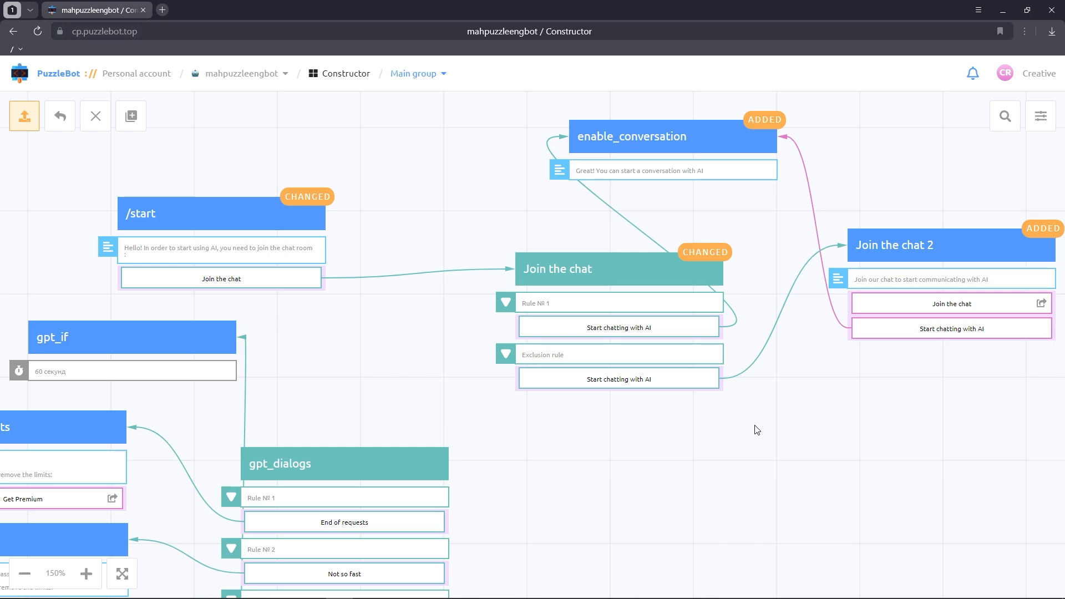
left_click_drag(589, 479, 686, 367)
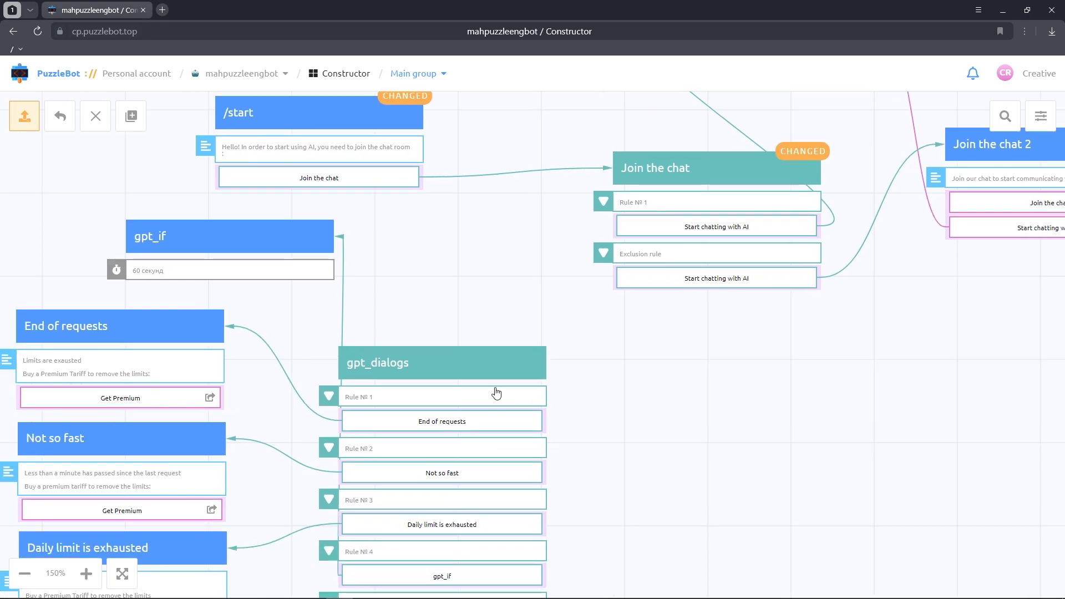
left_click(492, 384)
scroll(906, 426, "down", 7)
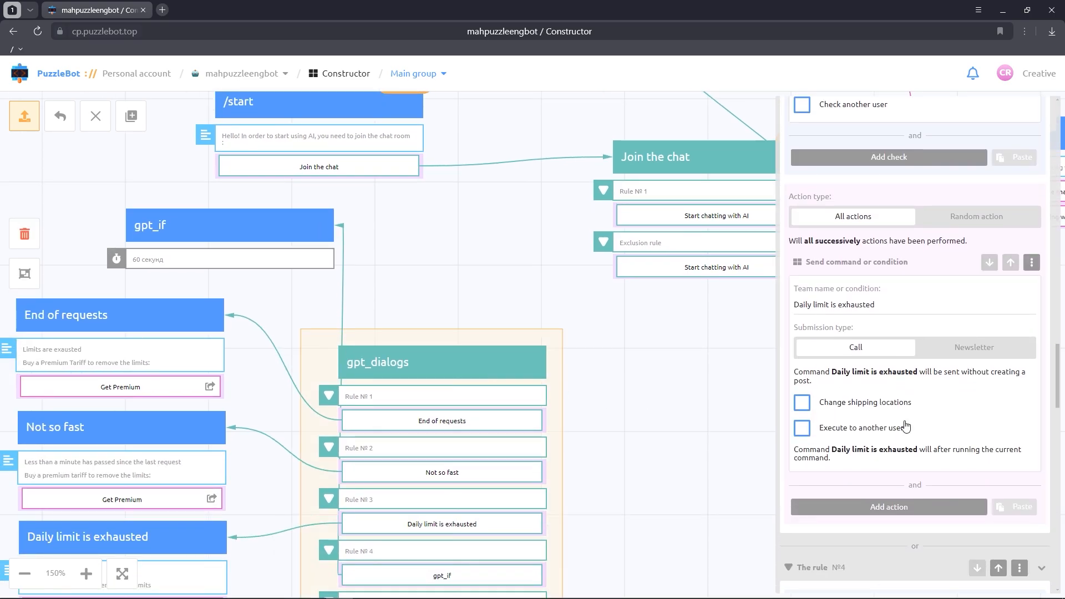
scroll(905, 426, "down", 9)
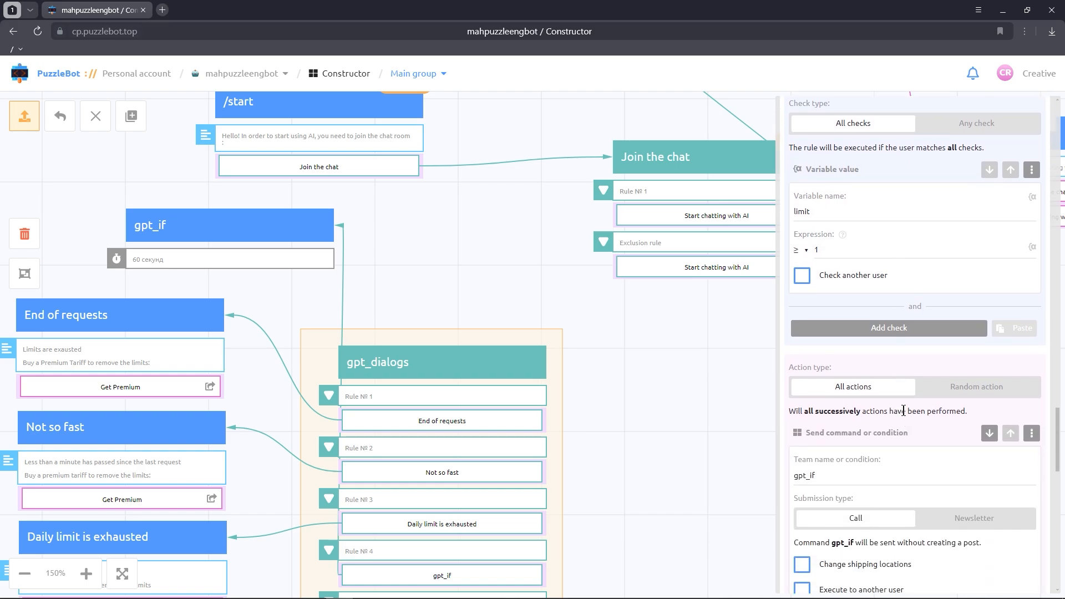
left_click(896, 329)
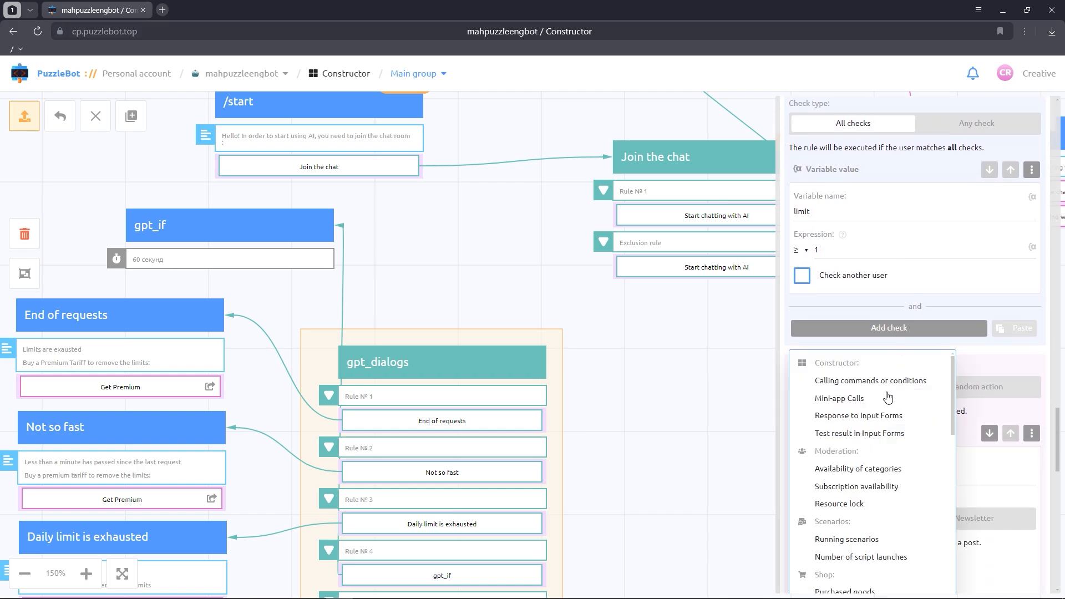
left_click(873, 486)
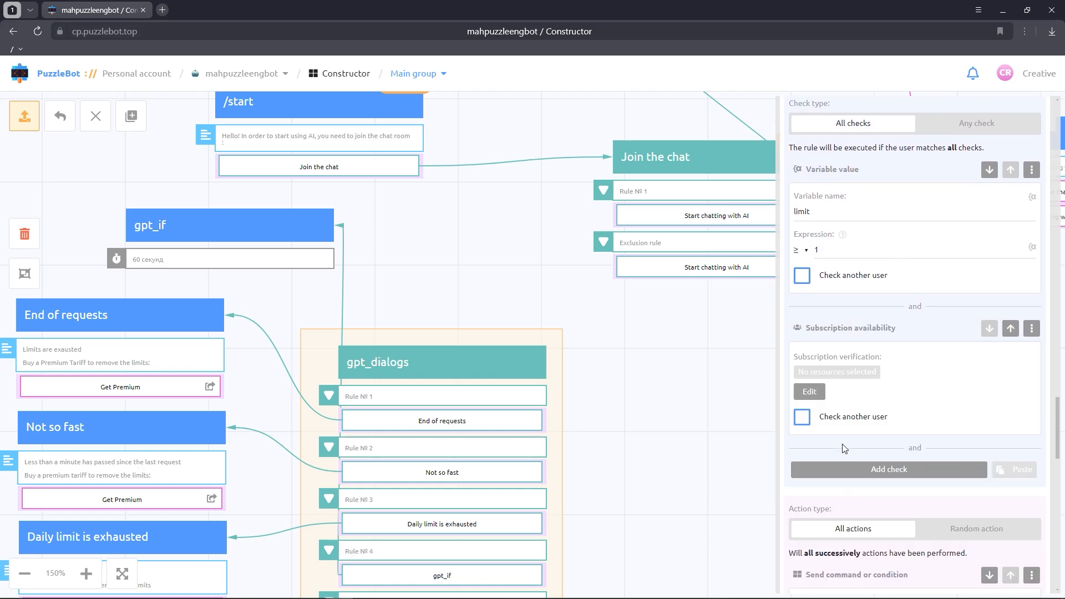
left_click(821, 394)
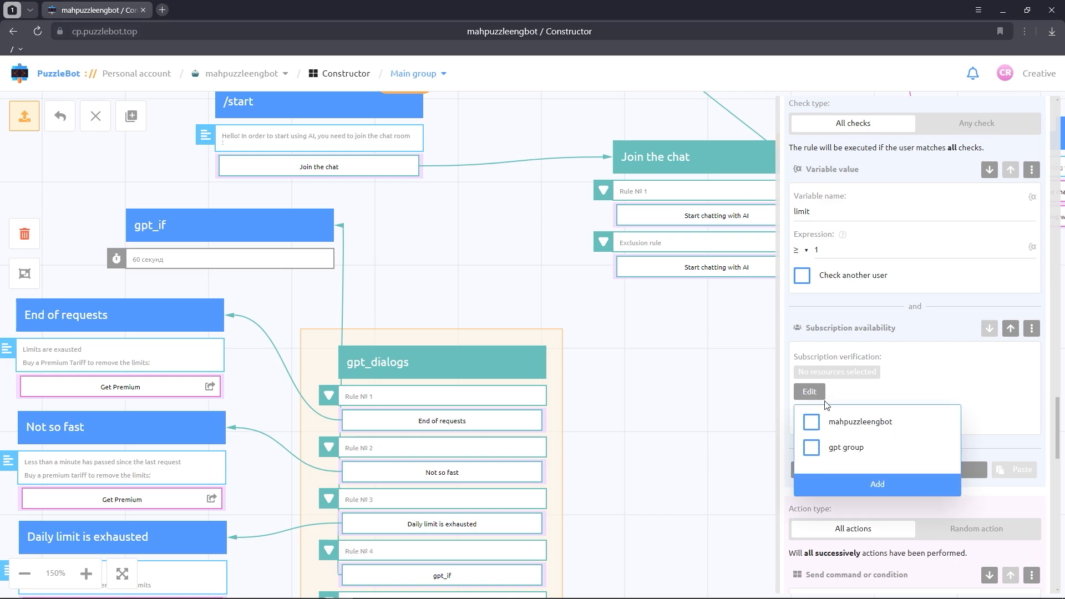
left_click(813, 450)
left_click(861, 484)
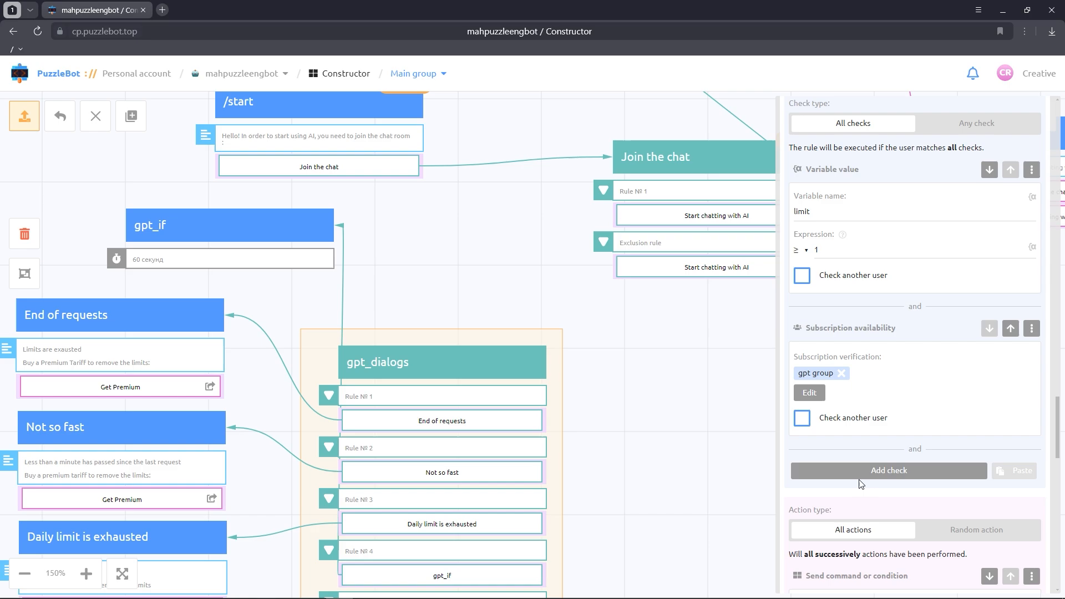
Step: Replace the empty action in the gpt_dialogs Exclusion rule with a Send command or condition action calling Join the chat 2
scroll(860, 484, "down", 10)
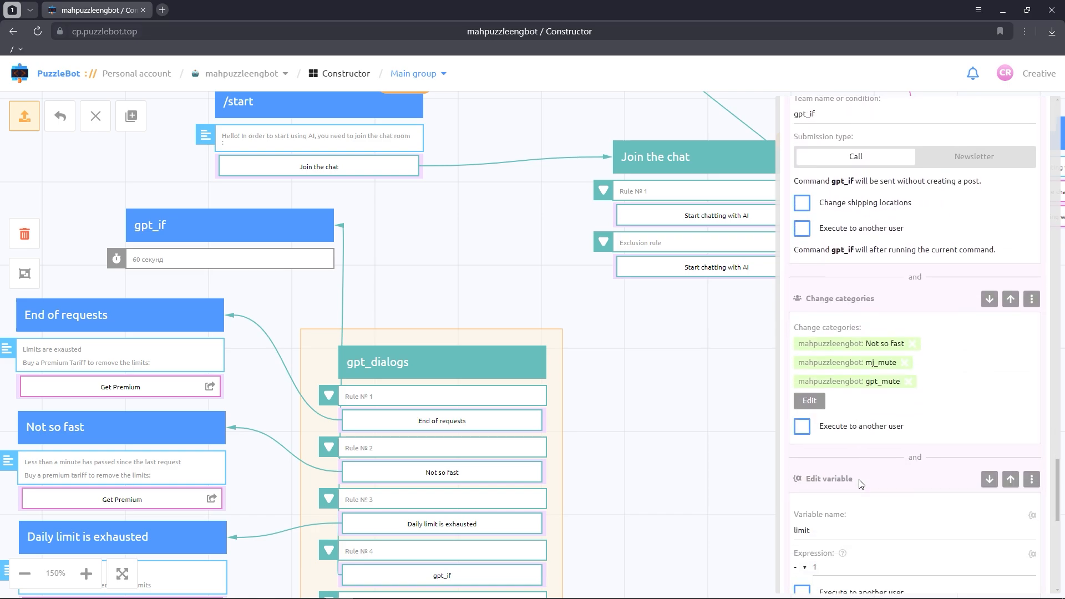
scroll(860, 484, "down", 5)
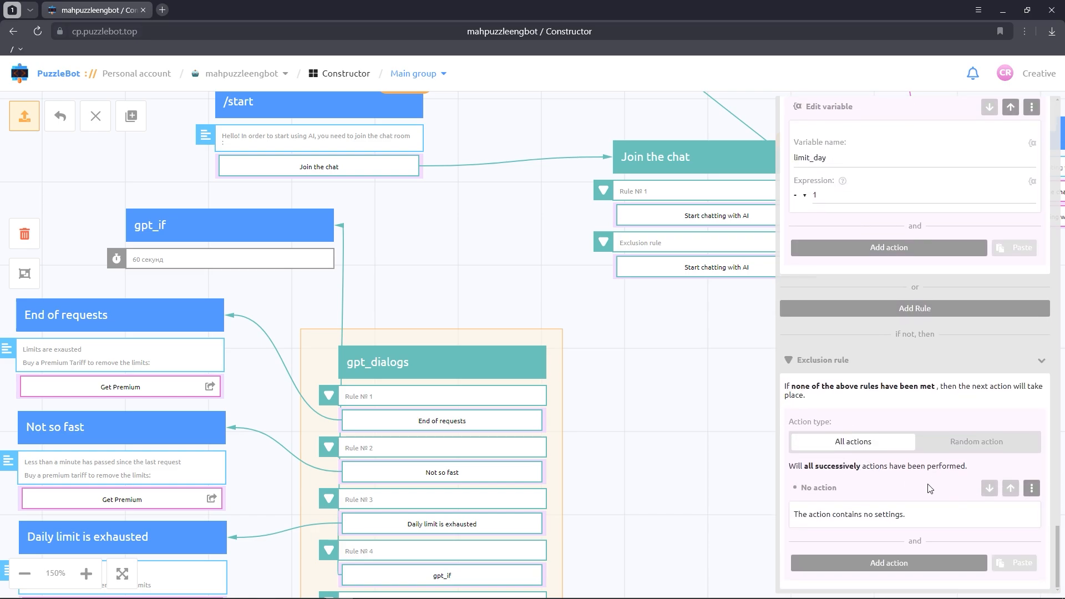
left_click(1027, 488)
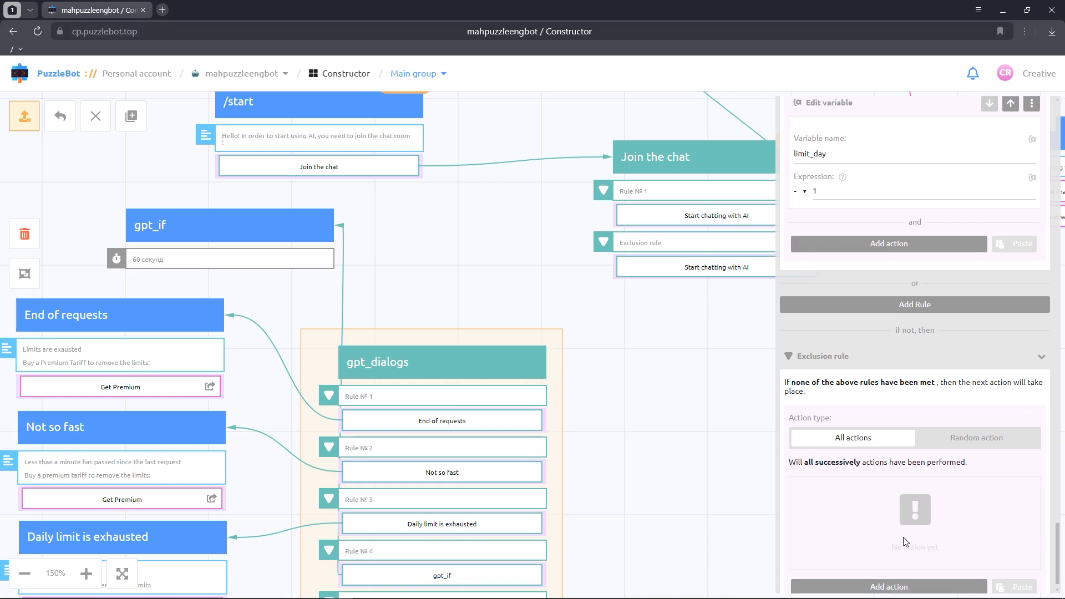
scroll(897, 561, "down", 1)
left_click(897, 561)
left_click(885, 342)
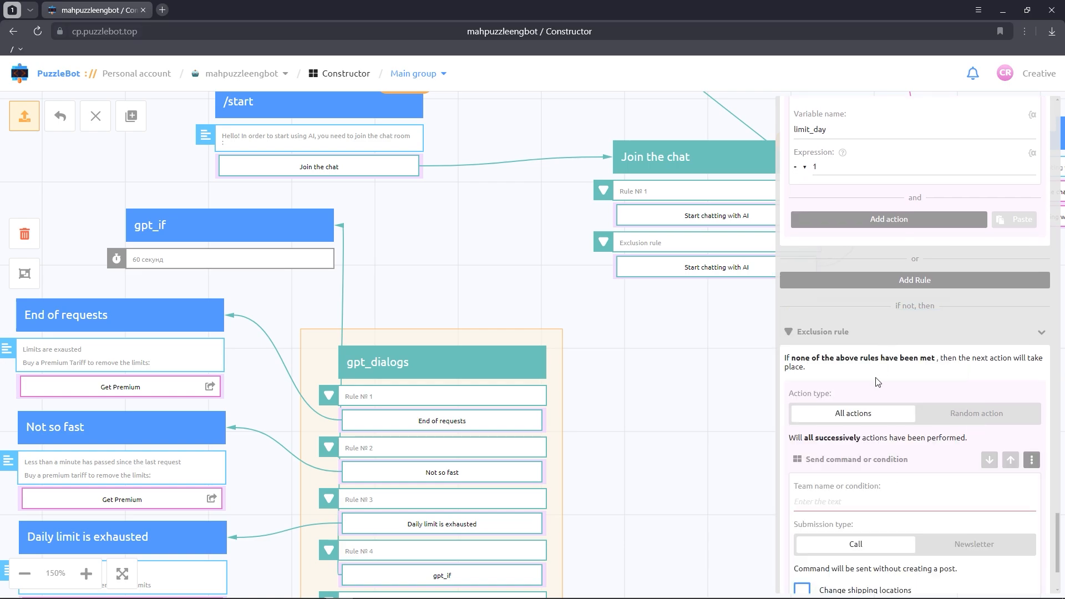
left_click(854, 506)
type("j")
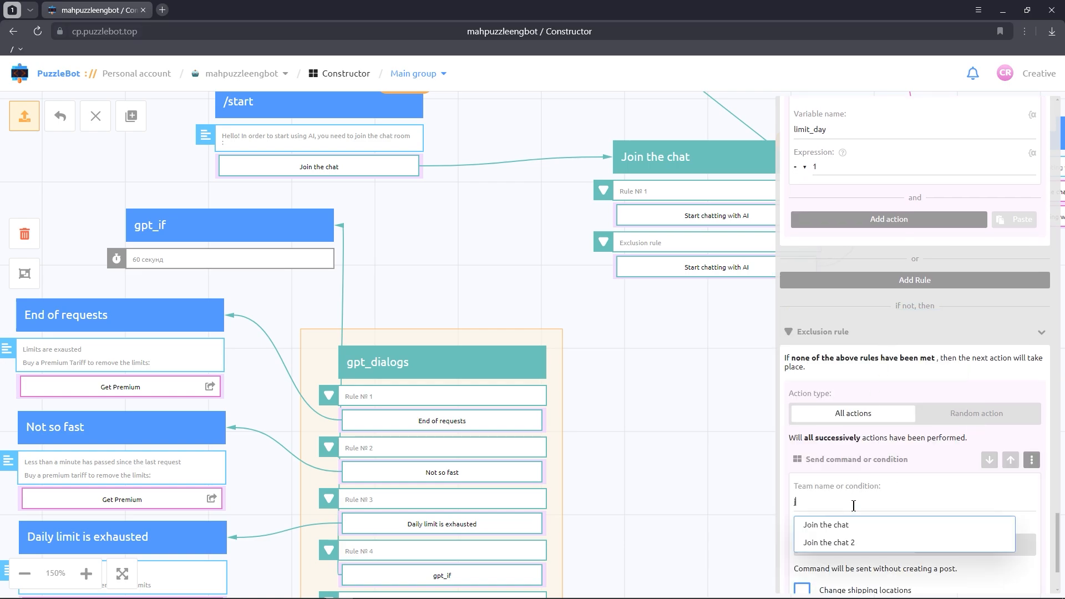
left_click(850, 543)
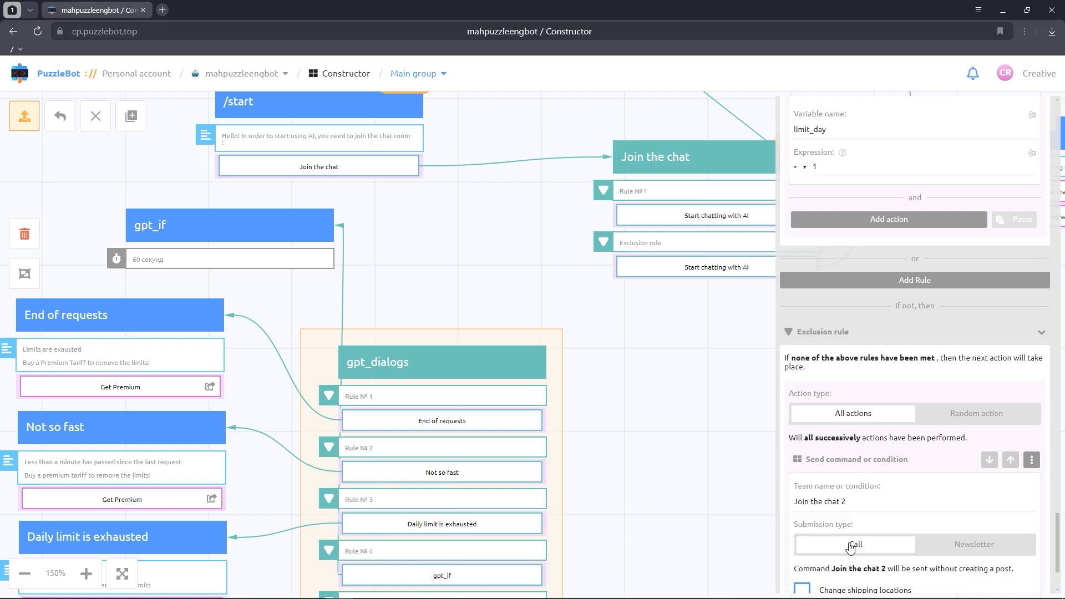
Step: Close the gpt_dialogs settings and apply all changes in the group
left_click(721, 499)
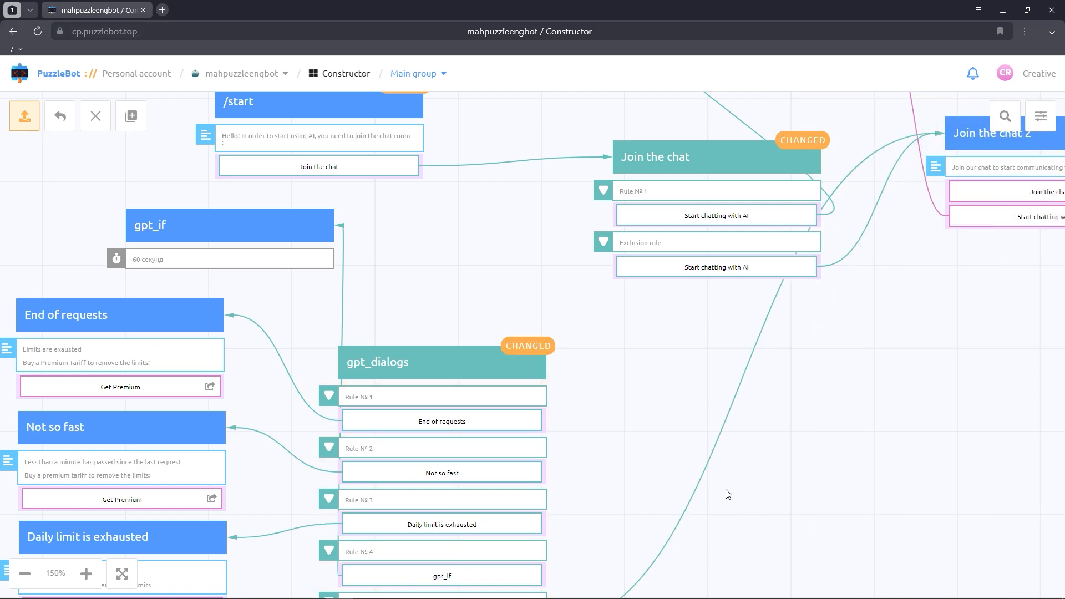
left_click(30, 119)
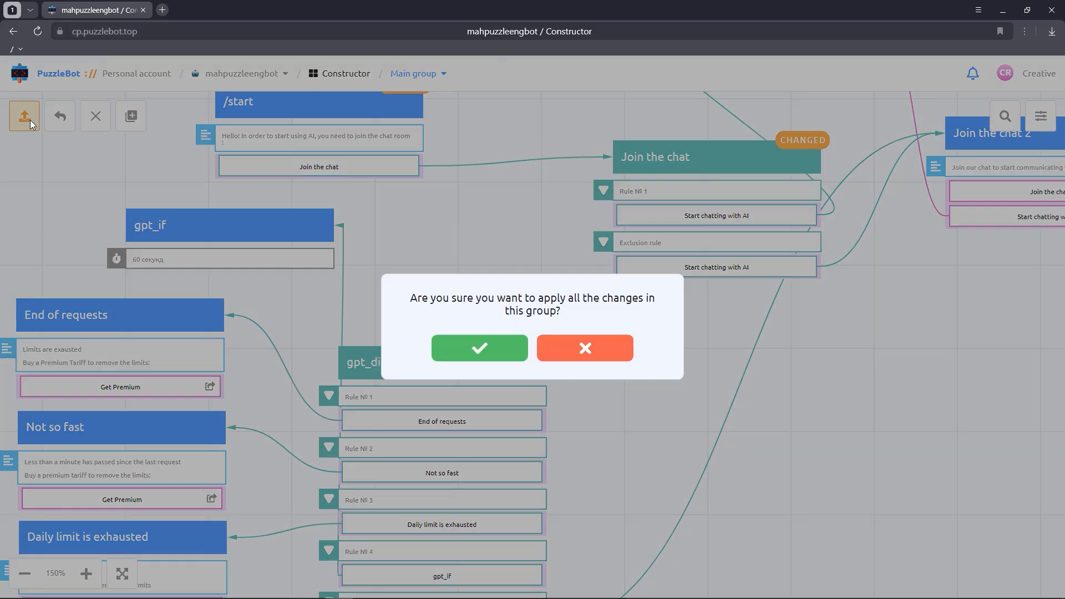
left_click(467, 344)
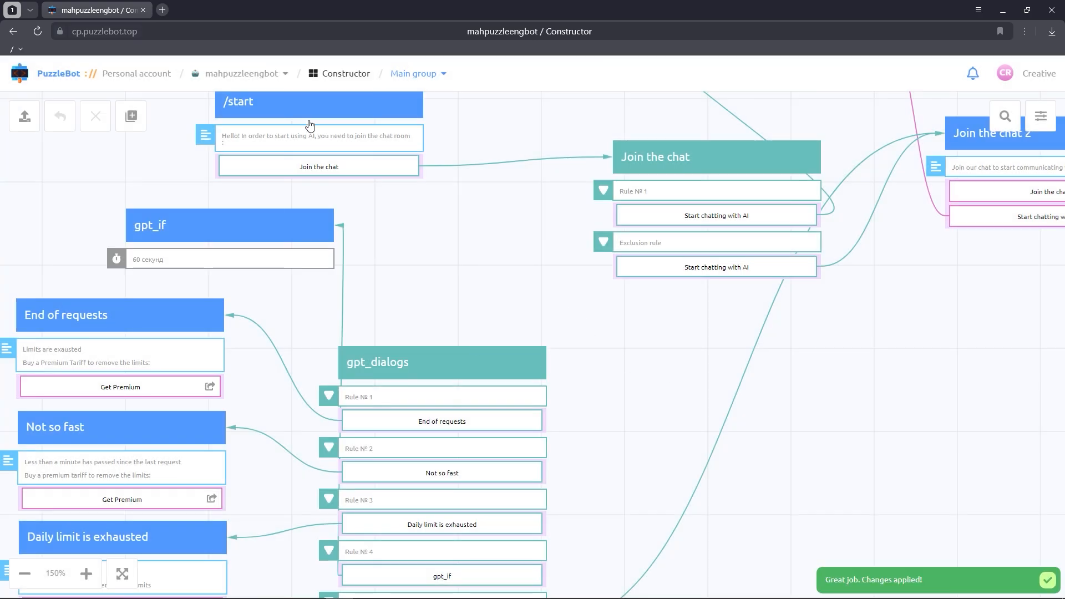
Step: Enable the Unknown command notification in the Events of mahpuzzleengbot and open its configuration
left_click(238, 75)
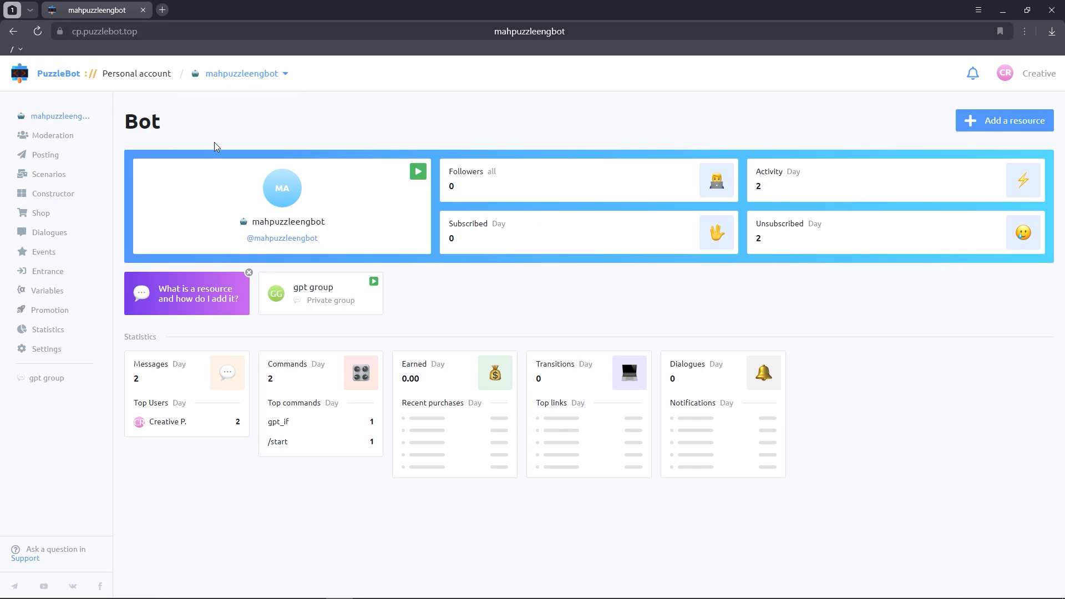
left_click(53, 253)
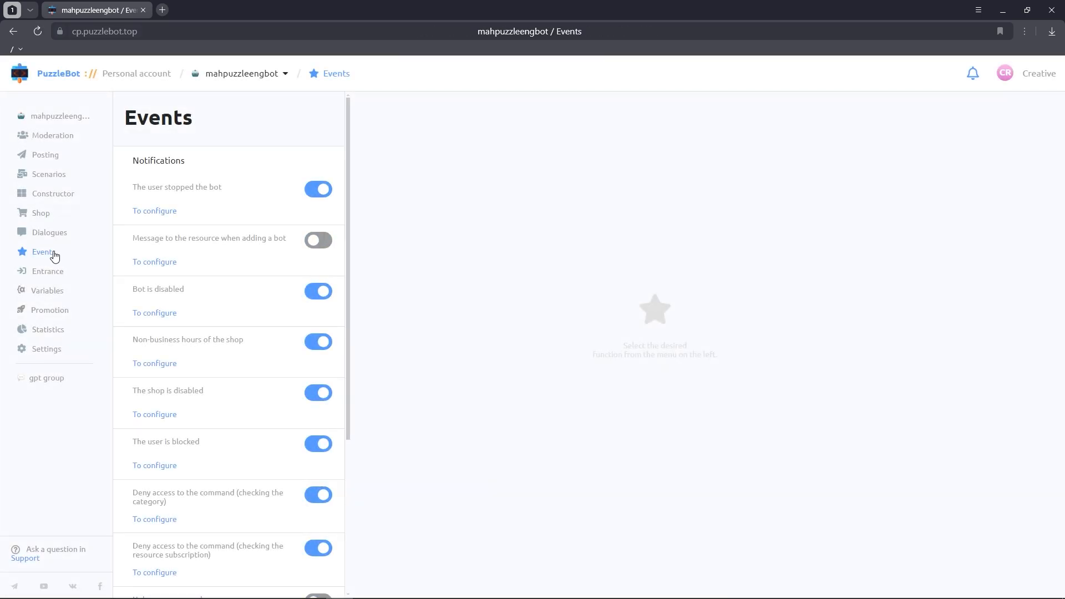
scroll(162, 304, "down", 4)
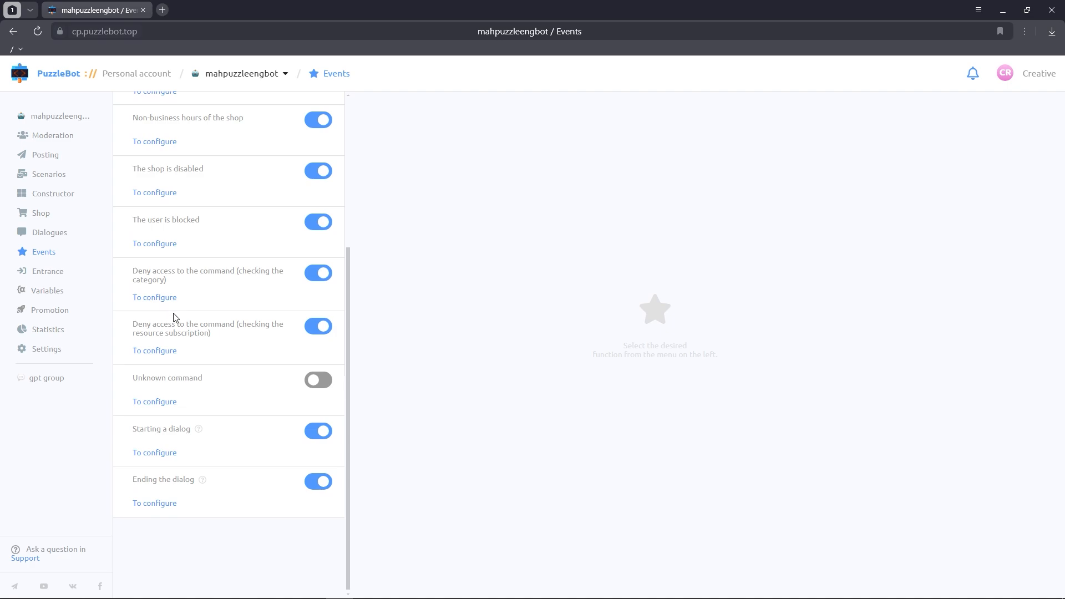
left_click(326, 384)
left_click(166, 405)
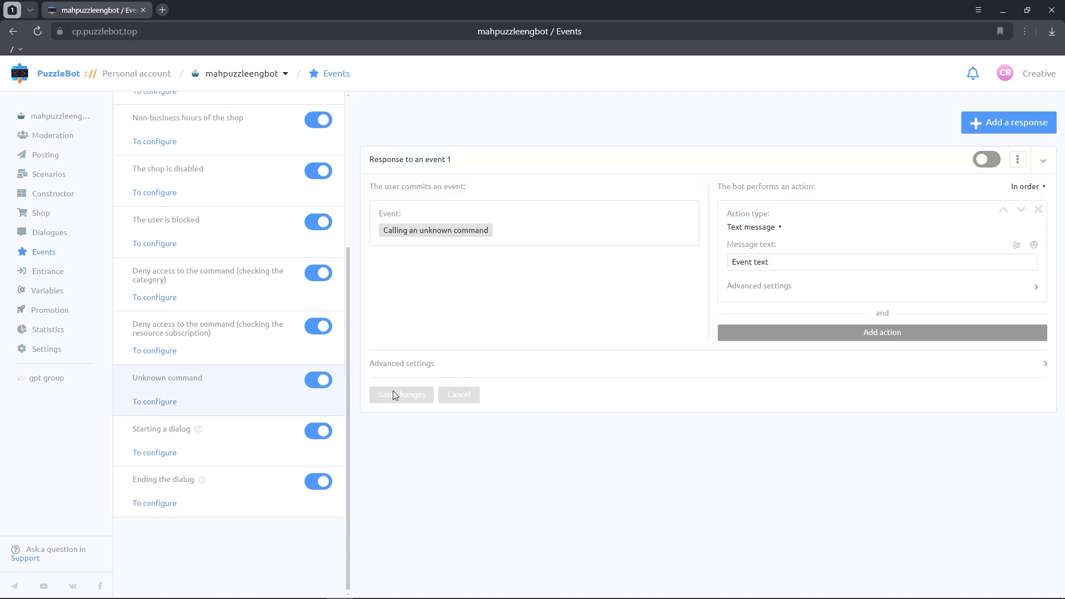
Step: Enable Response to an event 1, set its action to Command or condition calling gpt_dialogs, and save the changes
left_click(990, 162)
left_click(773, 228)
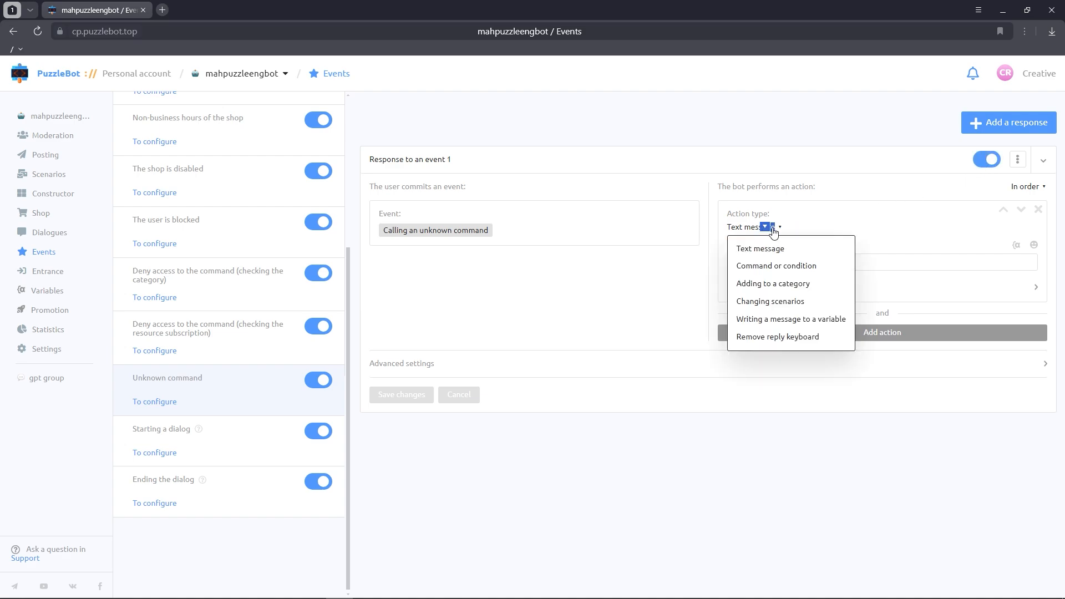
left_click(779, 268)
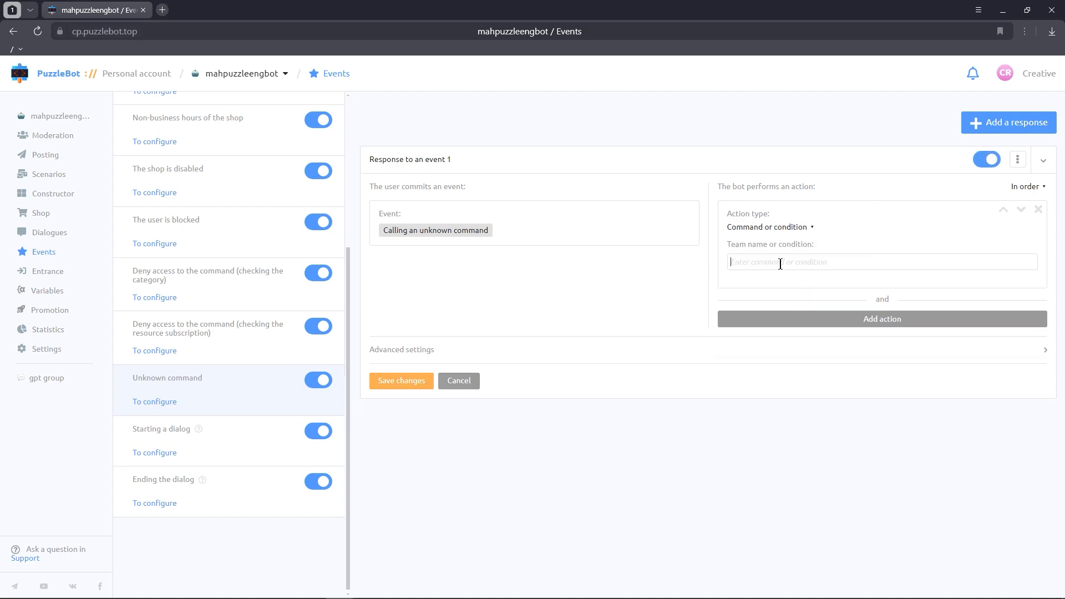
type("g")
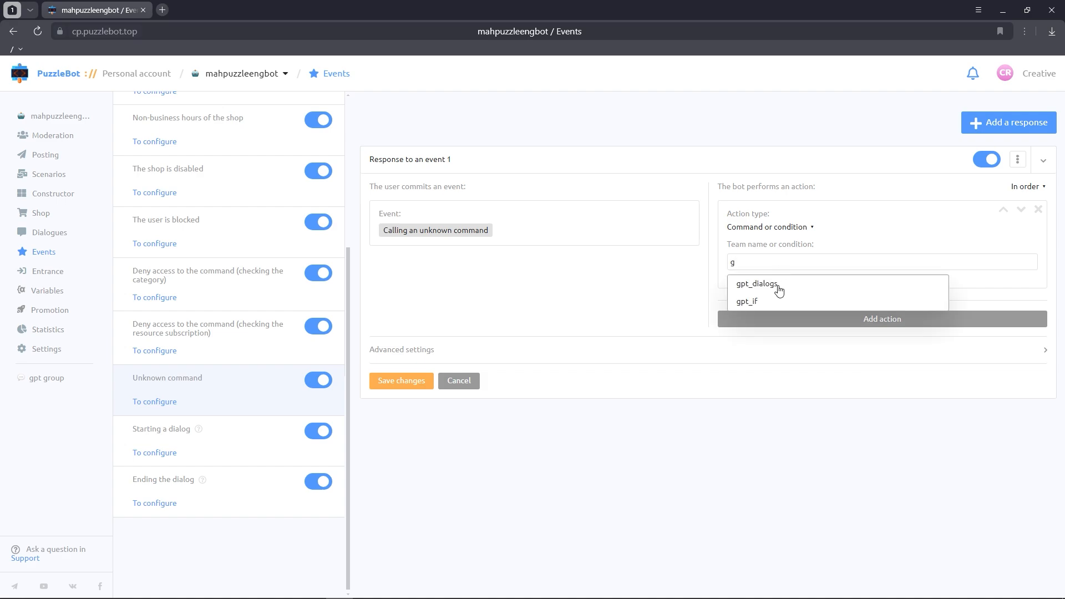
left_click(778, 285)
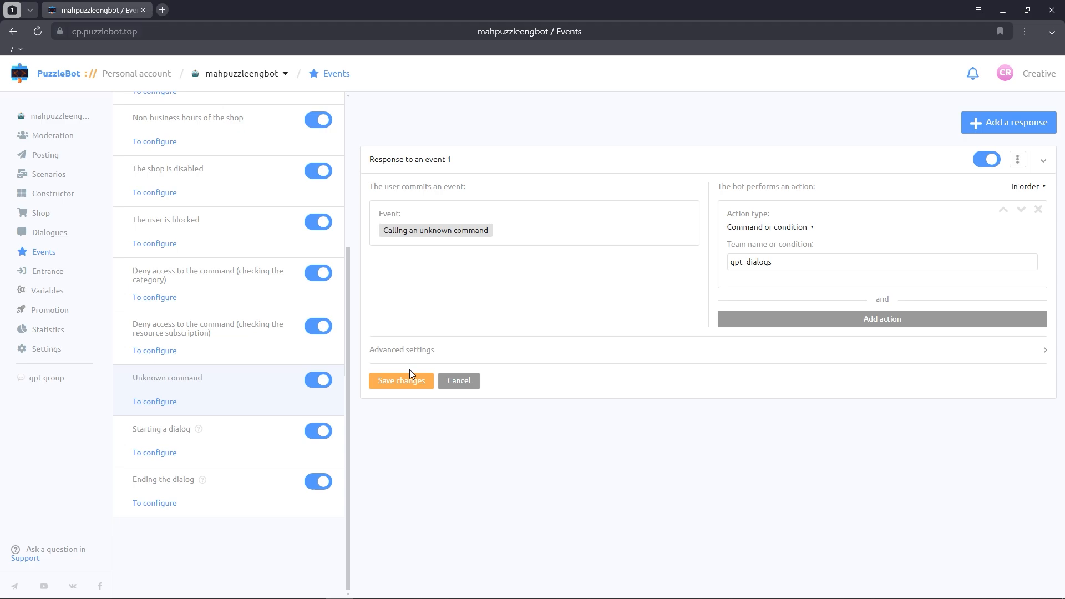
left_click(401, 382)
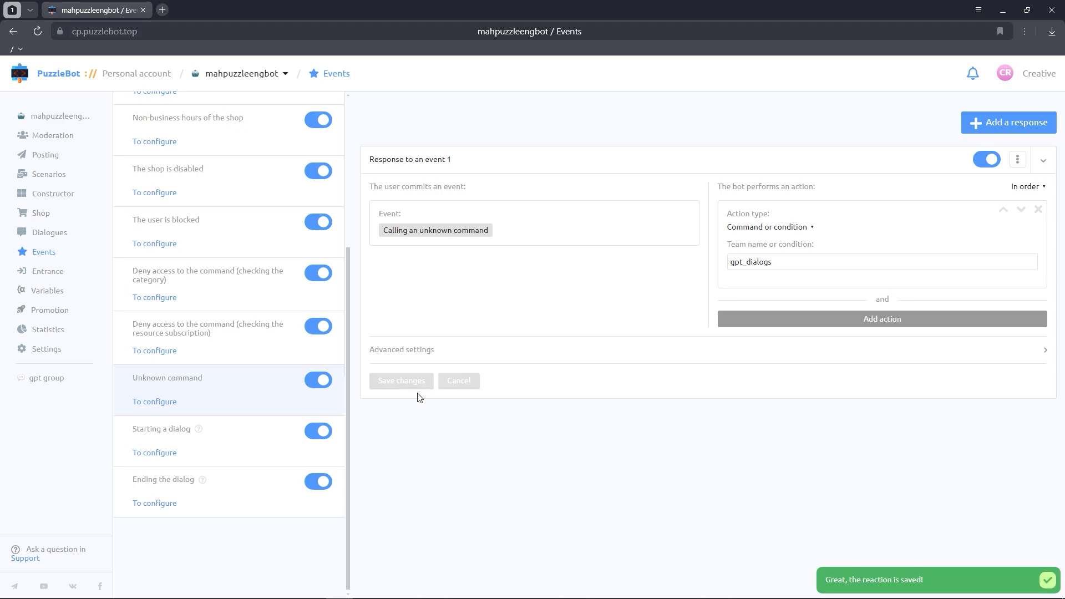
left_click(1042, 581)
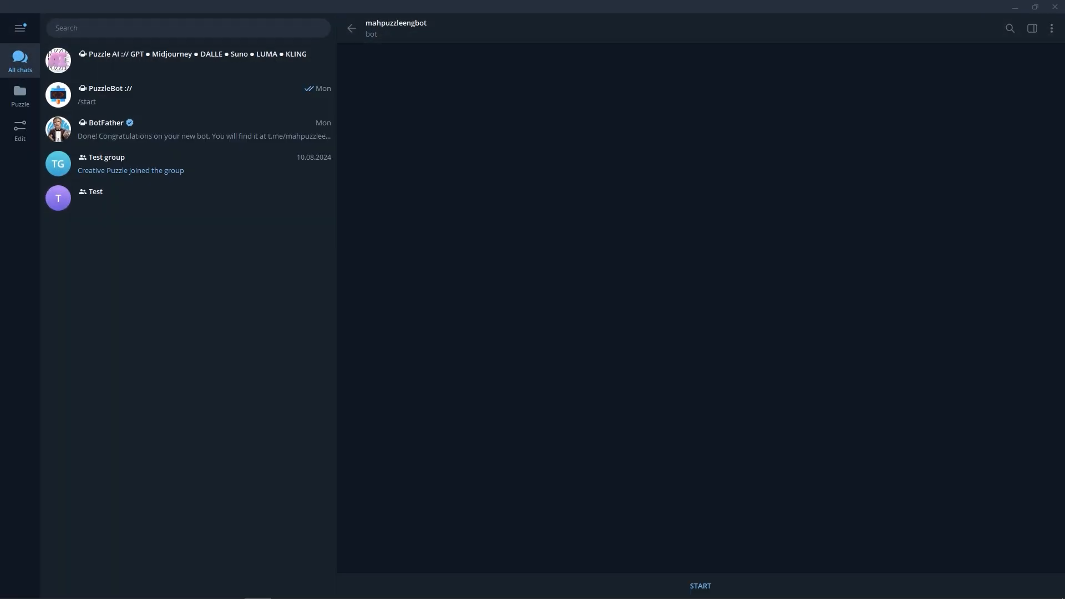
Step: Switch to Telegram, start mahpuzzleengbot, and test both Start chatting with AI options before joining the group
left_click(743, 579)
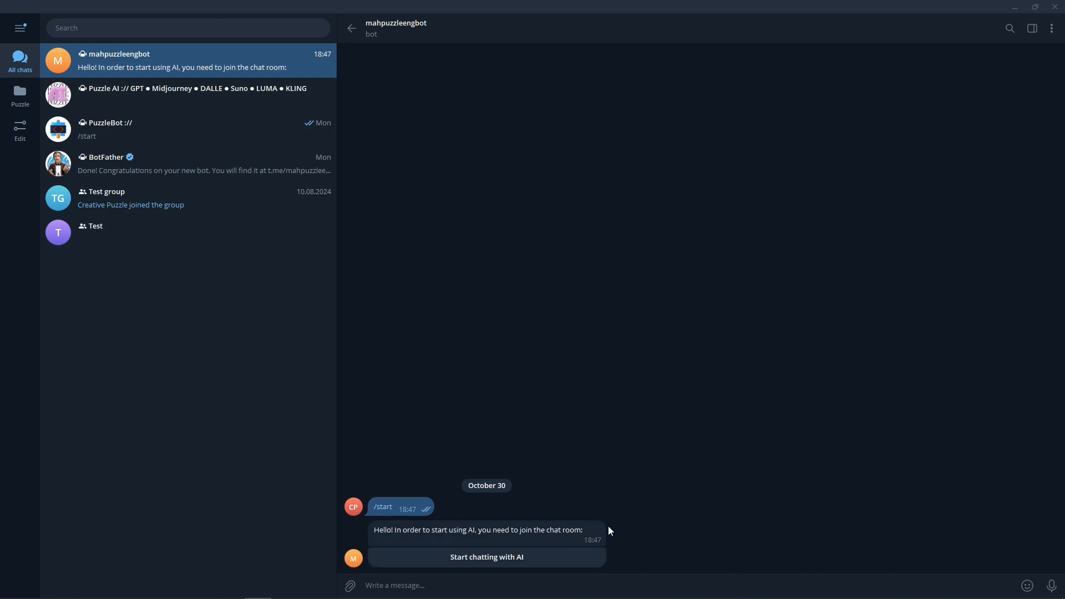
left_click(551, 559)
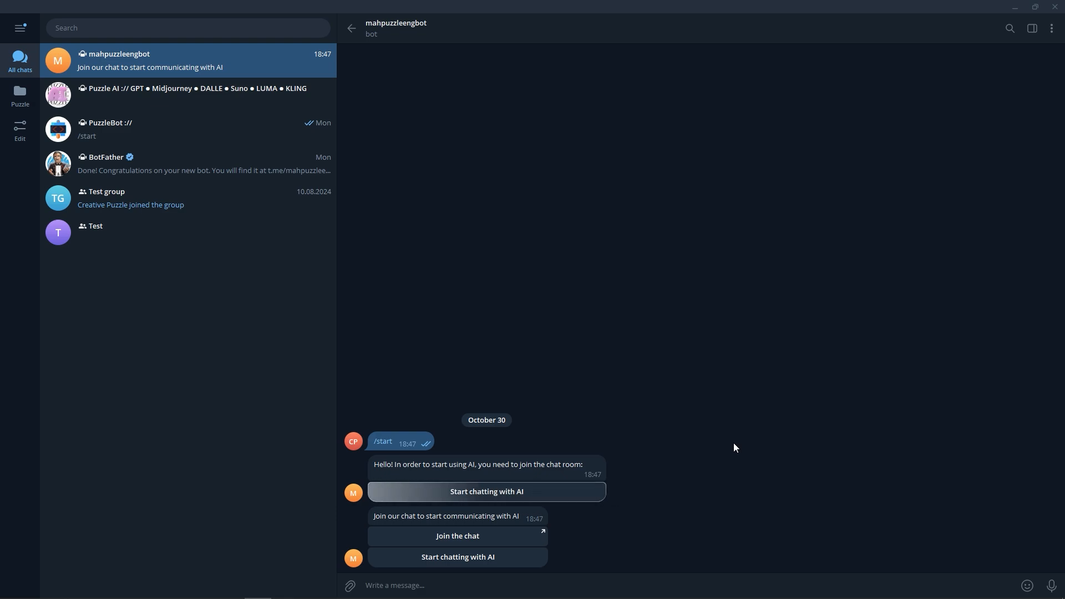
double_click(514, 565)
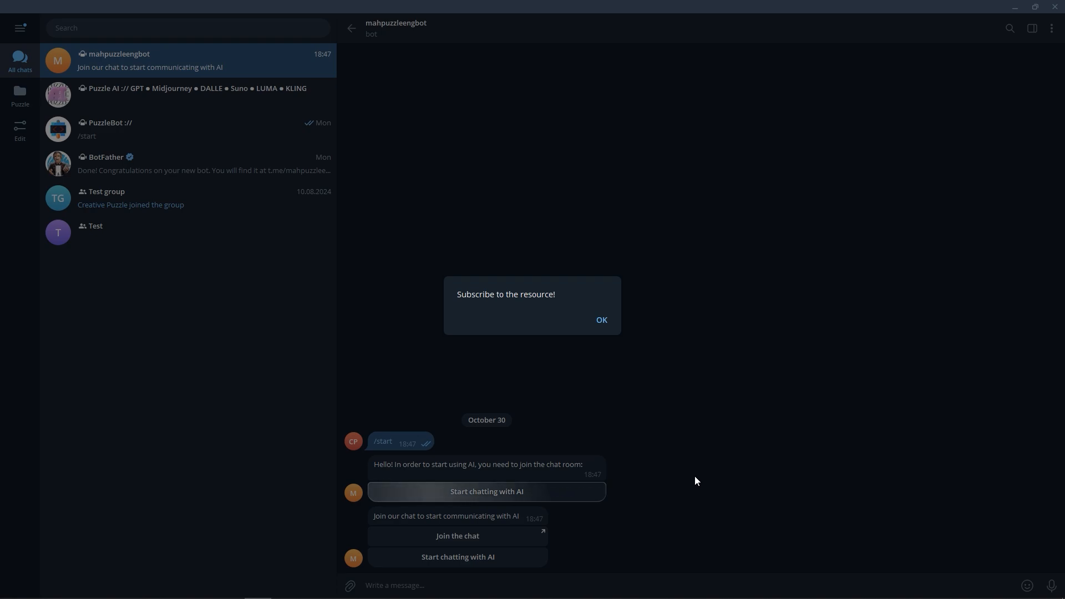
left_click(603, 321)
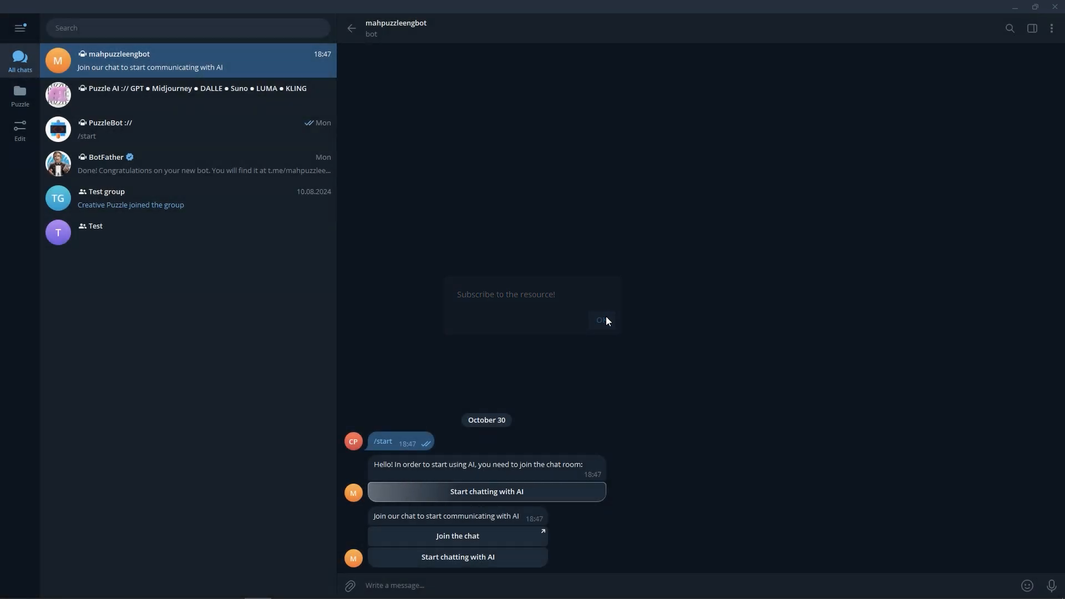
Step: Join gpt group through the bot's Join the chat link and return to the mahpuzzleengbot conversation
left_click(499, 537)
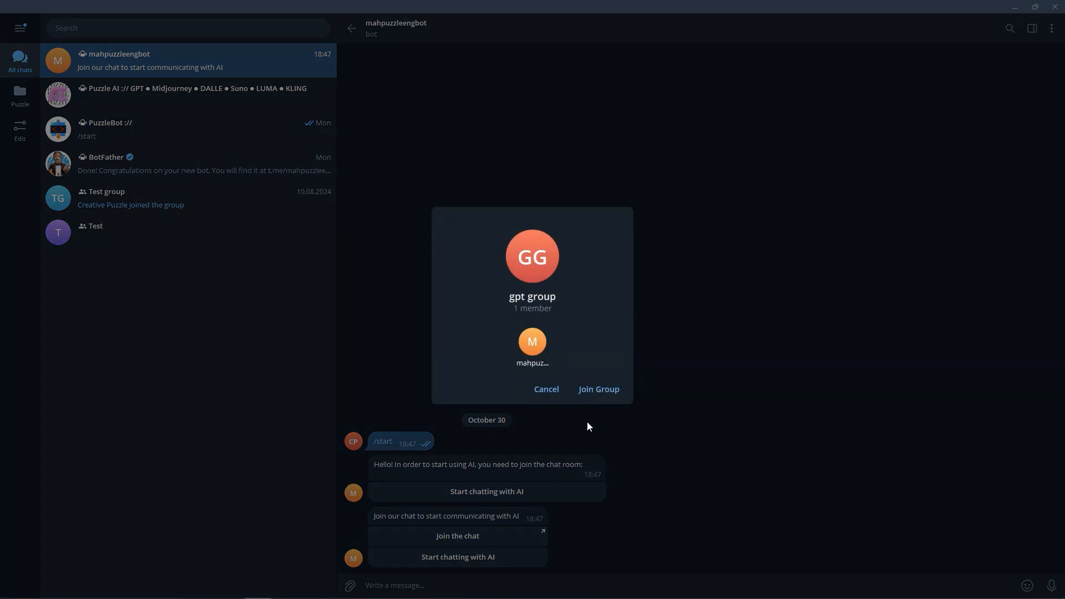
left_click(607, 389)
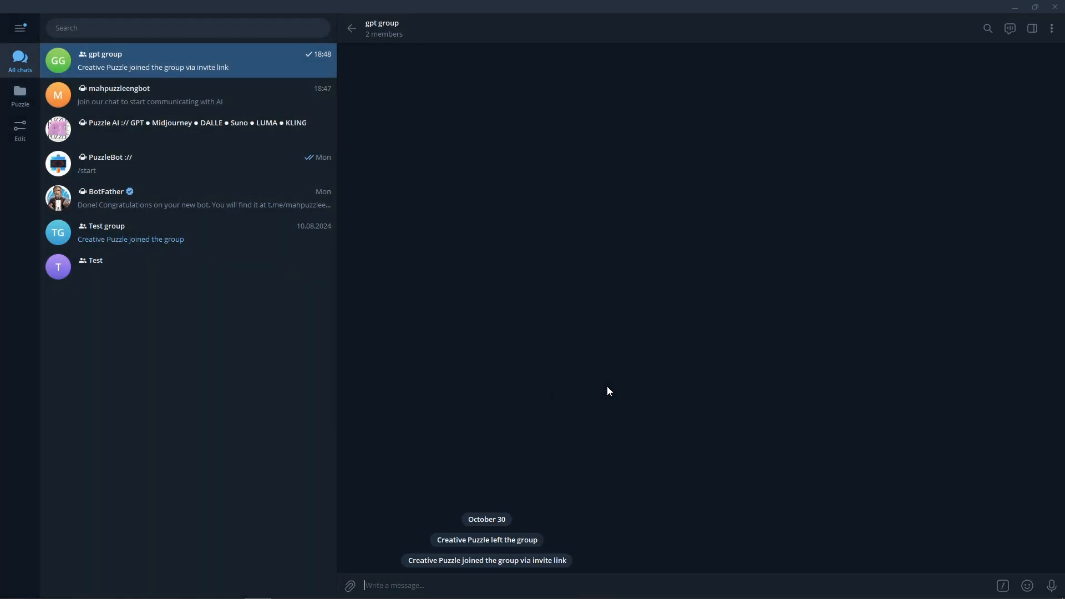
left_click(353, 29)
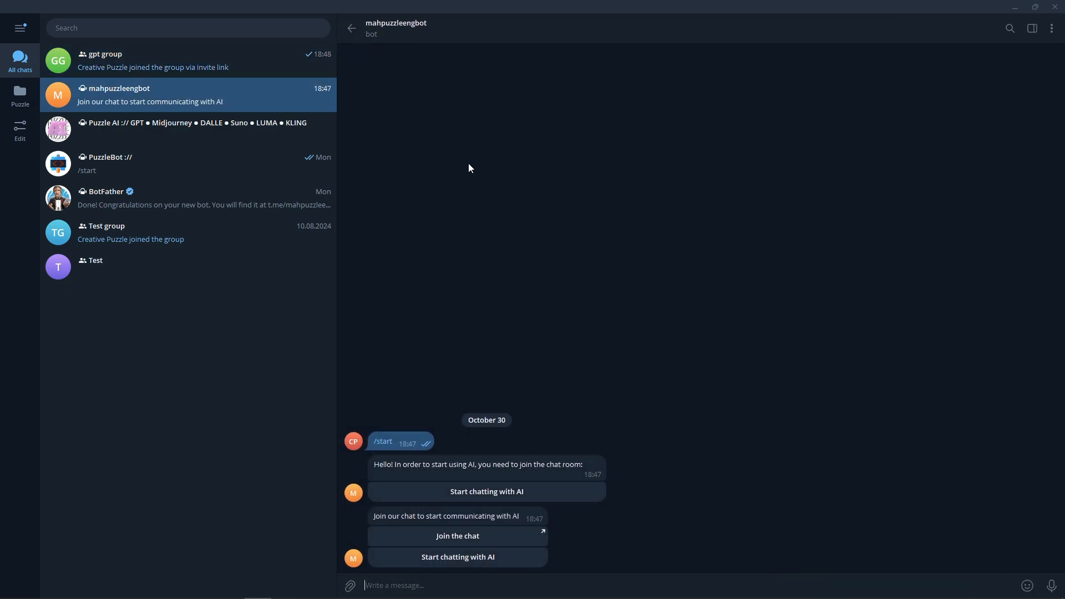
Step: Start chatting with AI and send the bot "Tell is what AI are needed for in the sphere of creating chatbots"
left_click(485, 558)
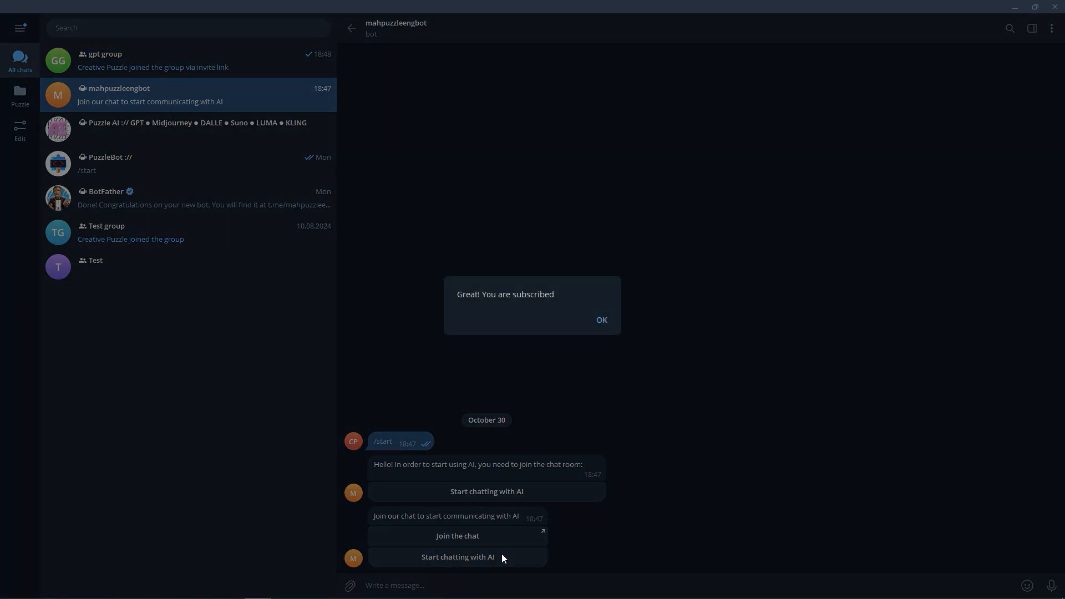
left_click(602, 320)
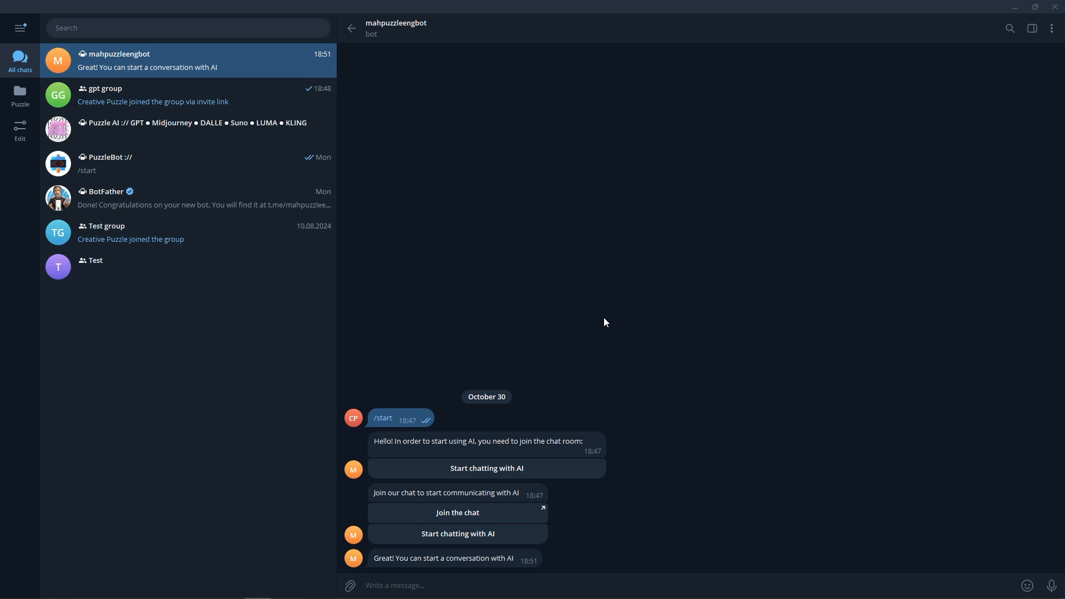
type("Tell is what AI are needed for in the sphere of creating chatbots")
key("Return")
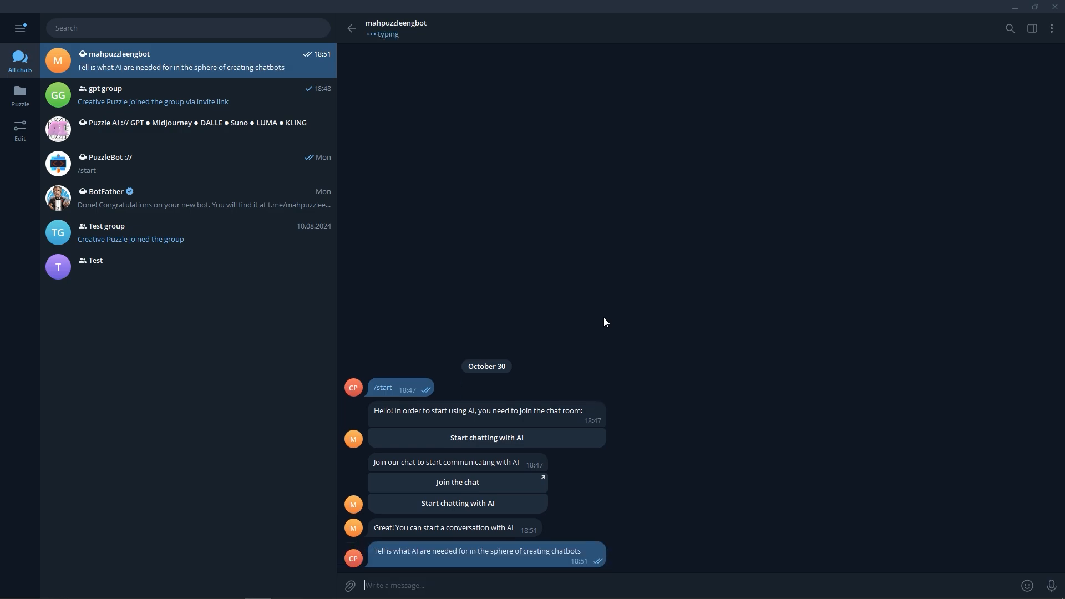